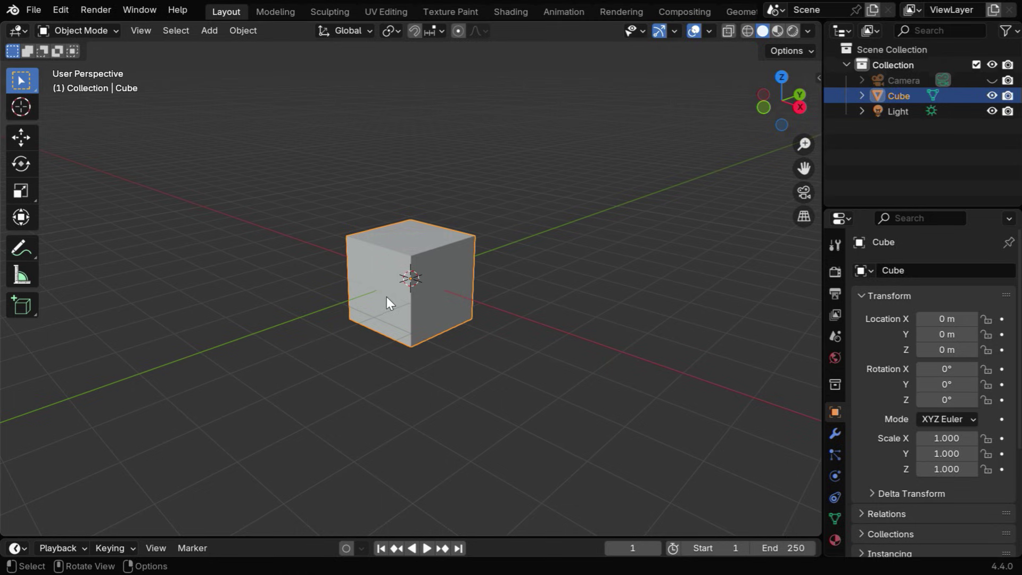
Delete the default cube and add a cylinder mesh
key("x")
left_click(388, 292)
left_click(212, 30)
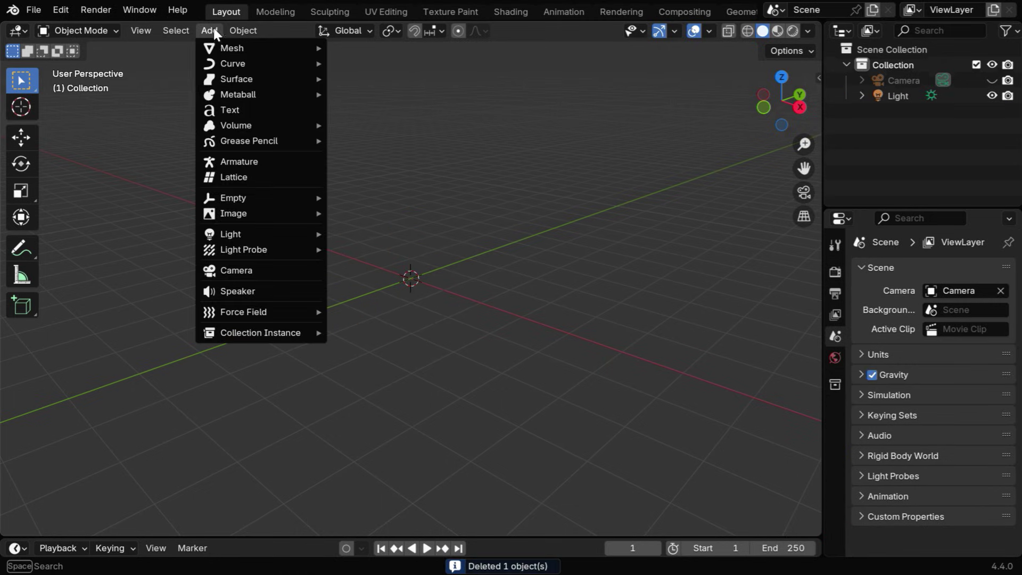
mouse_move(275, 48)
left_click(380, 124)
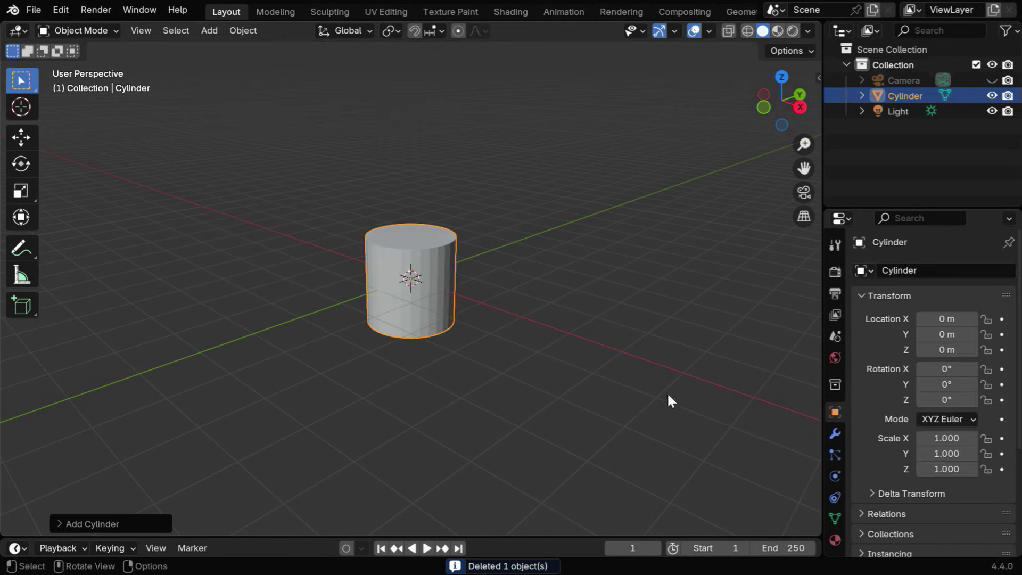
Scale the cylinder to 0.1 on X and Y to make a thin pole
left_click_drag(953, 454, 955, 439)
type(".")
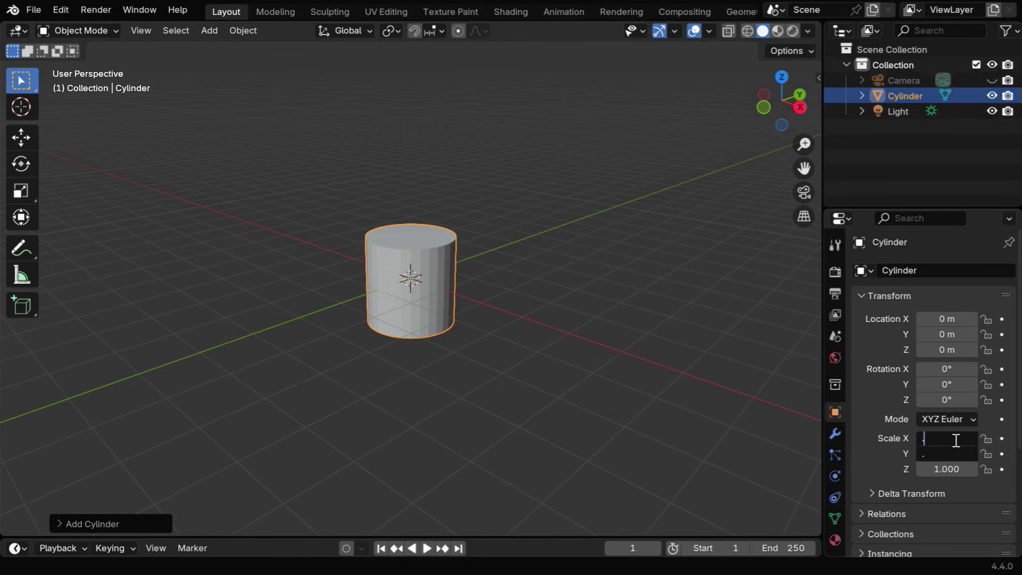
type("1")
key("Return")
key("s")
key("z")
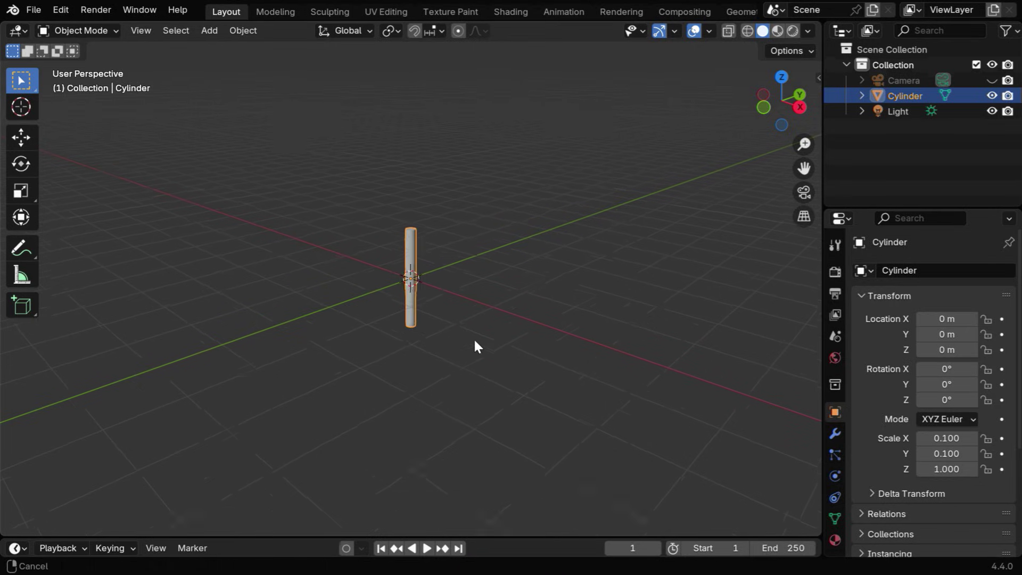
key("Escape")
middle_click_drag(473, 254, 473, 274)
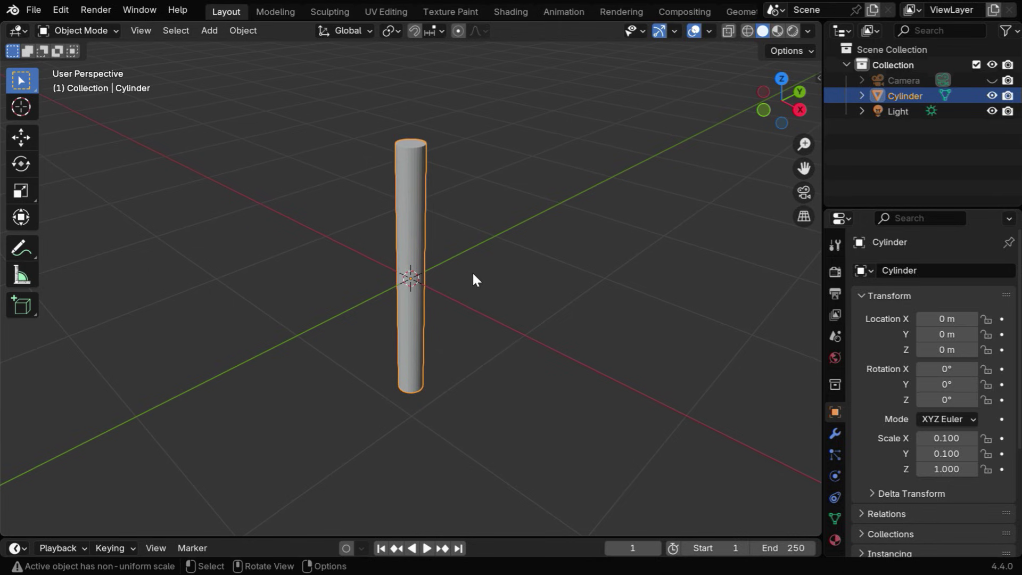
In Edit Mode, delete the cylinder's top cap face to leave an open tube
left_click(101, 30)
left_click(100, 61)
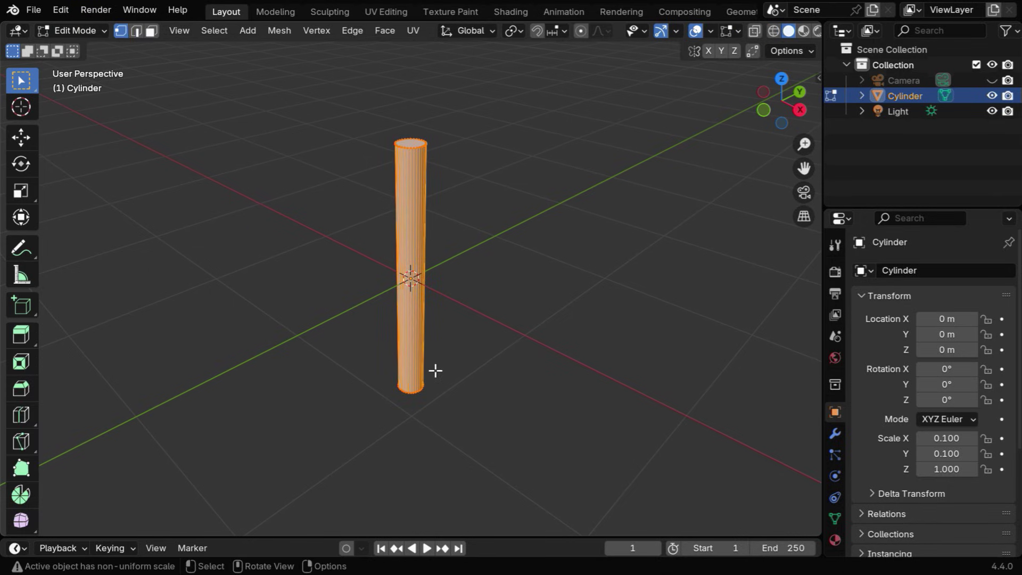
left_click(152, 30)
left_click(509, 303)
middle_click_drag(481, 397, 461, 290)
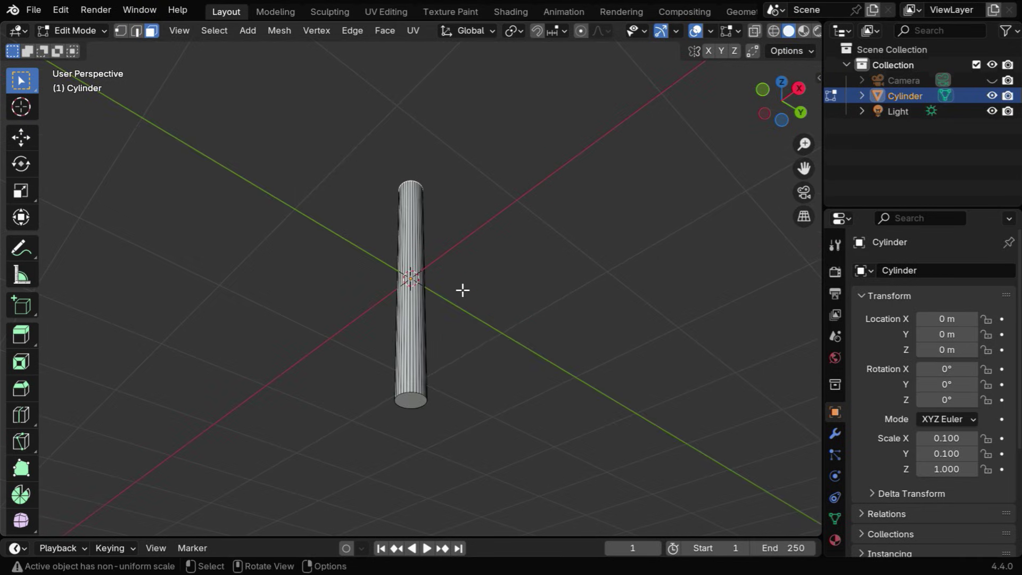
left_click(414, 394, "shift")
key("x")
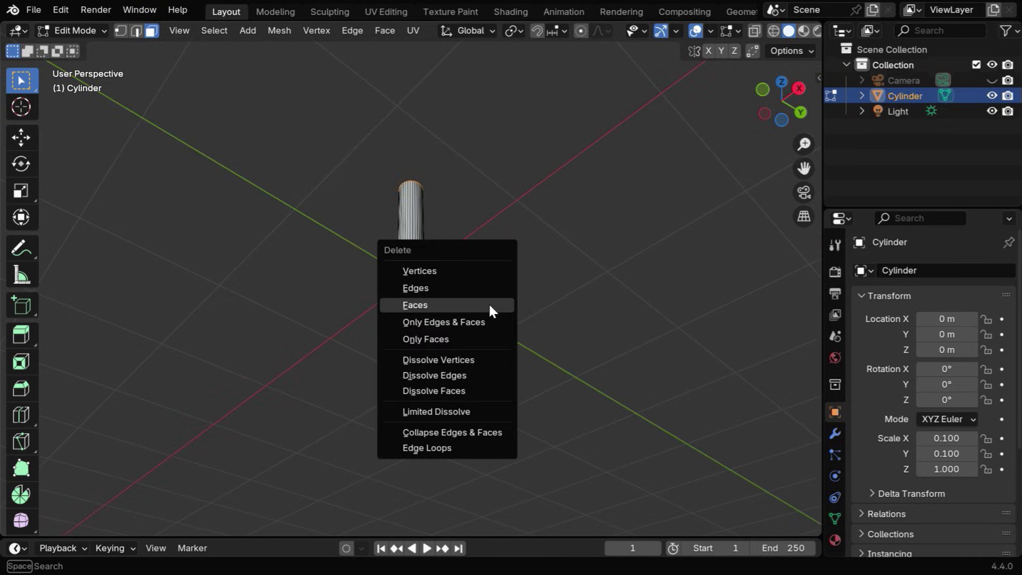
left_click(448, 305)
middle_click_drag(461, 251, 442, 359)
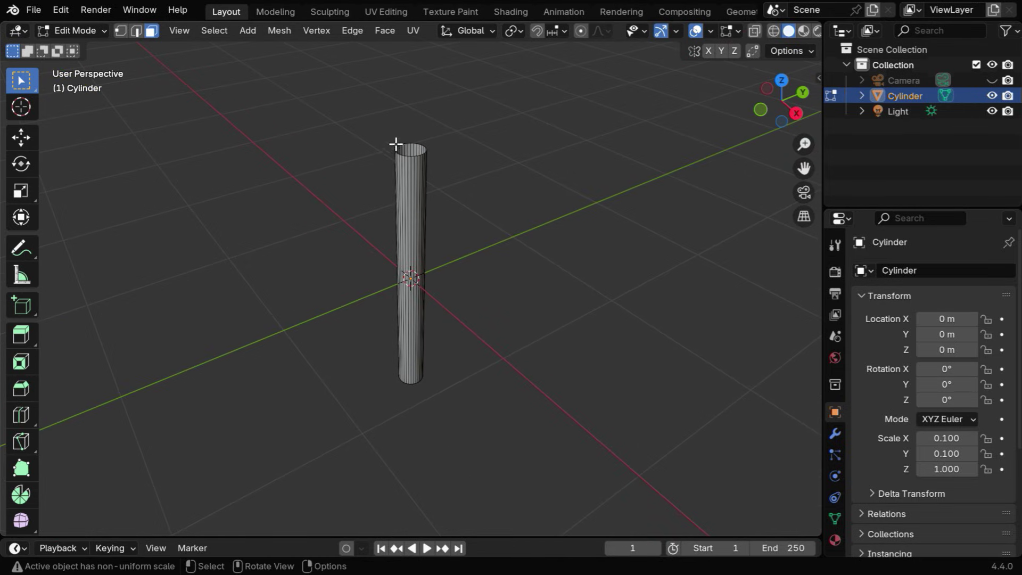
Select the top vertex ring and snap the 3D cursor to it
left_click(120, 30)
left_click_drag(368, 127, 443, 175)
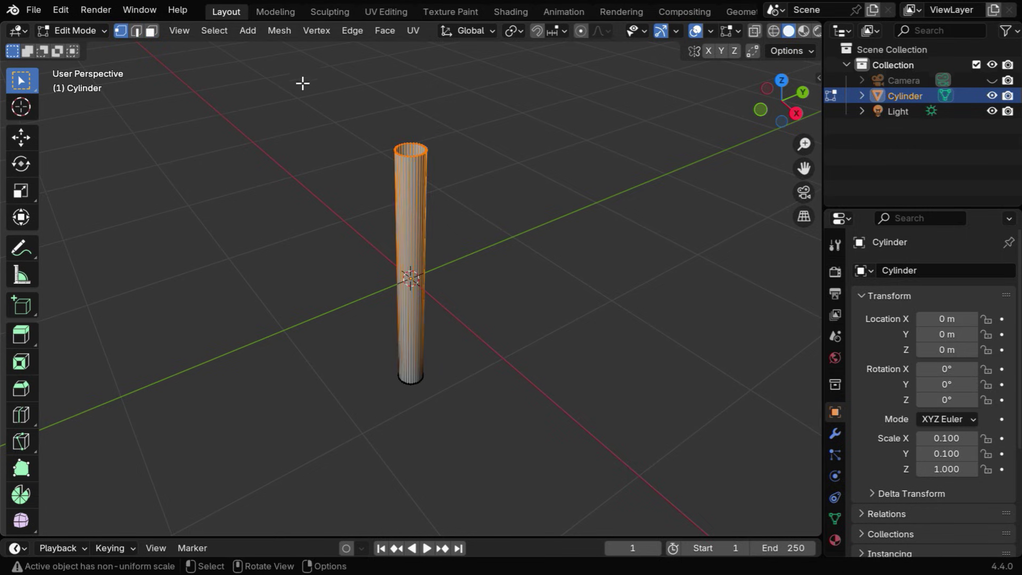
left_click(281, 31)
mouse_move(298, 79)
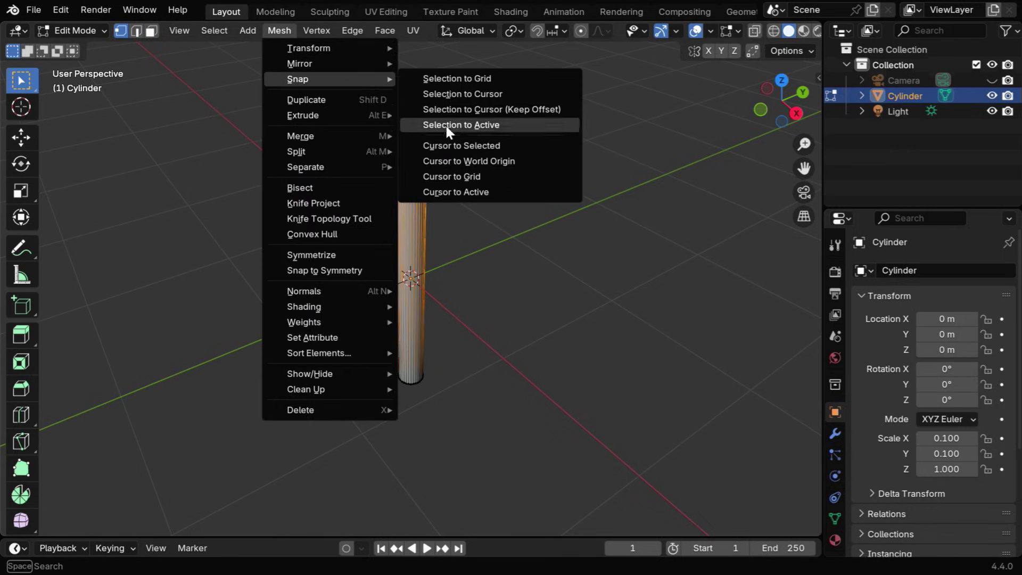
left_click(454, 143)
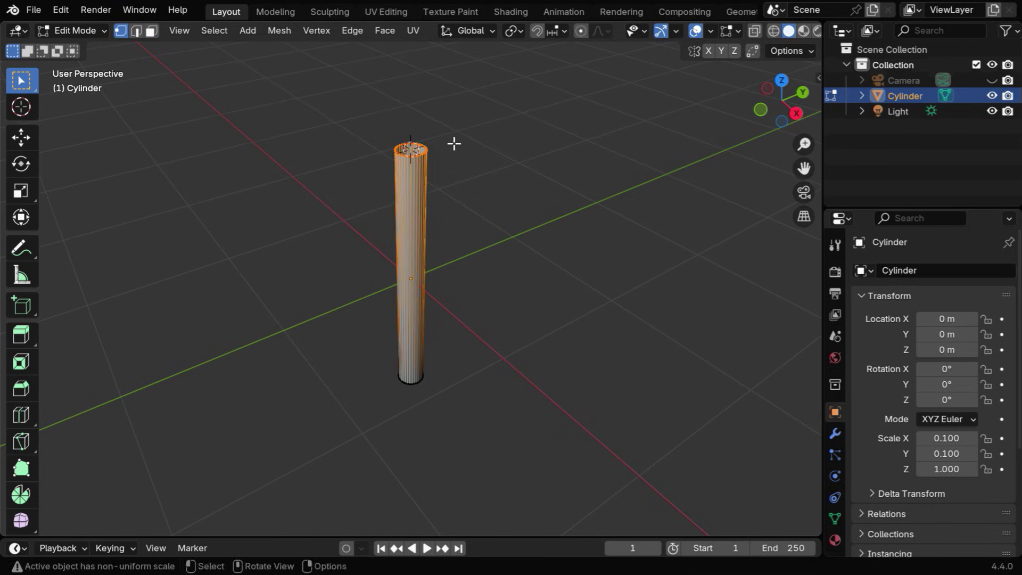
Back in Object Mode, move the cylinder's origin to the 3D cursor at its top
left_click(92, 31)
left_click(97, 49)
left_click(242, 31)
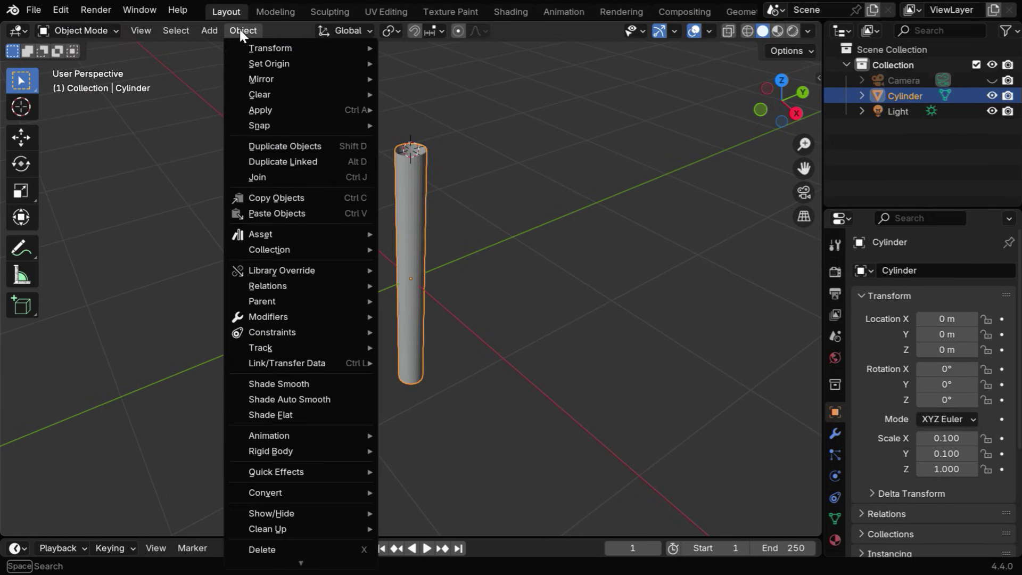
mouse_move(261, 63)
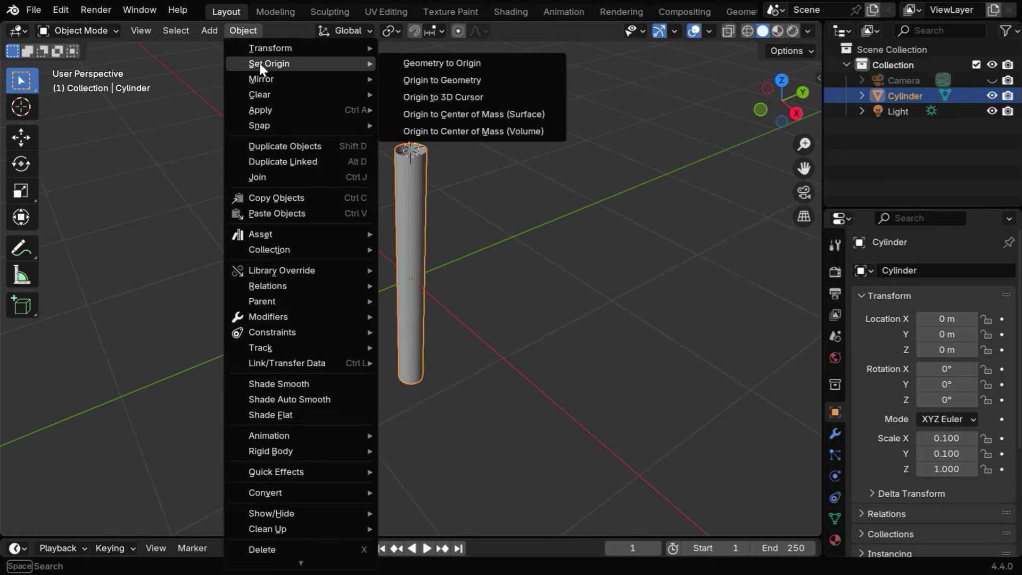
left_click(440, 96)
Hide the 3D cursor overlay and apply Shade Auto Smooth to the cylinder
left_click(709, 31)
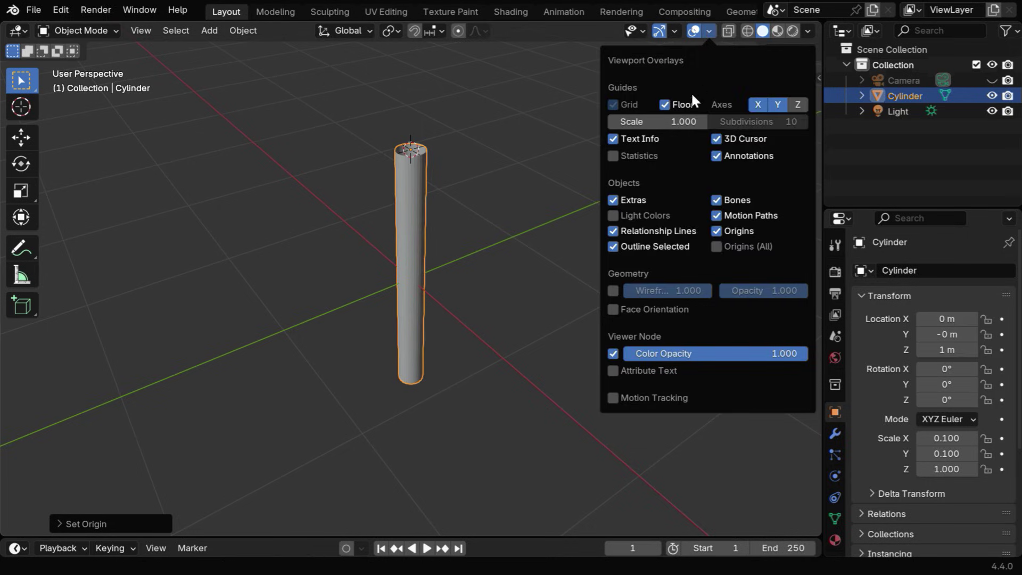
left_click(716, 139)
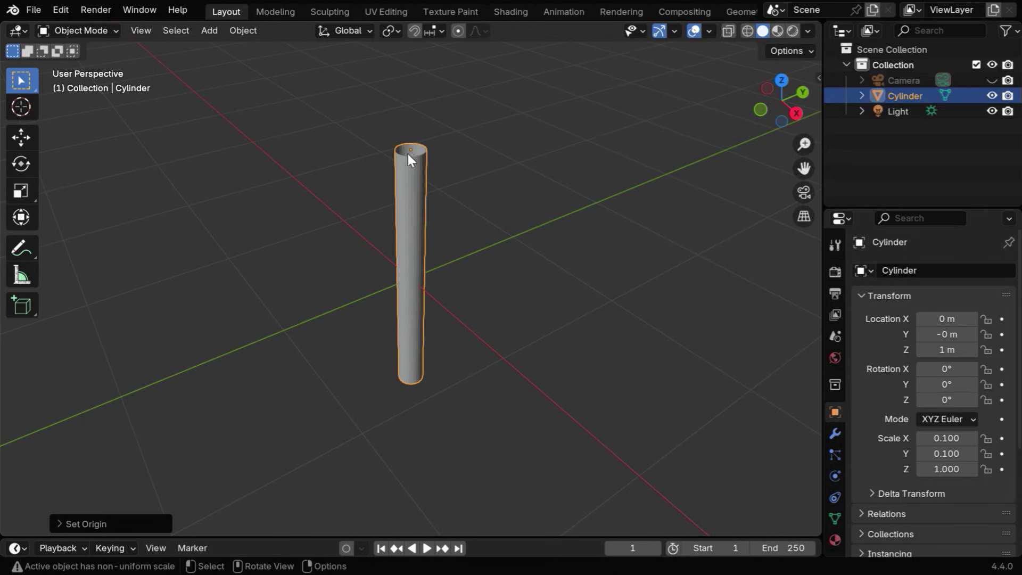
left_click(241, 30)
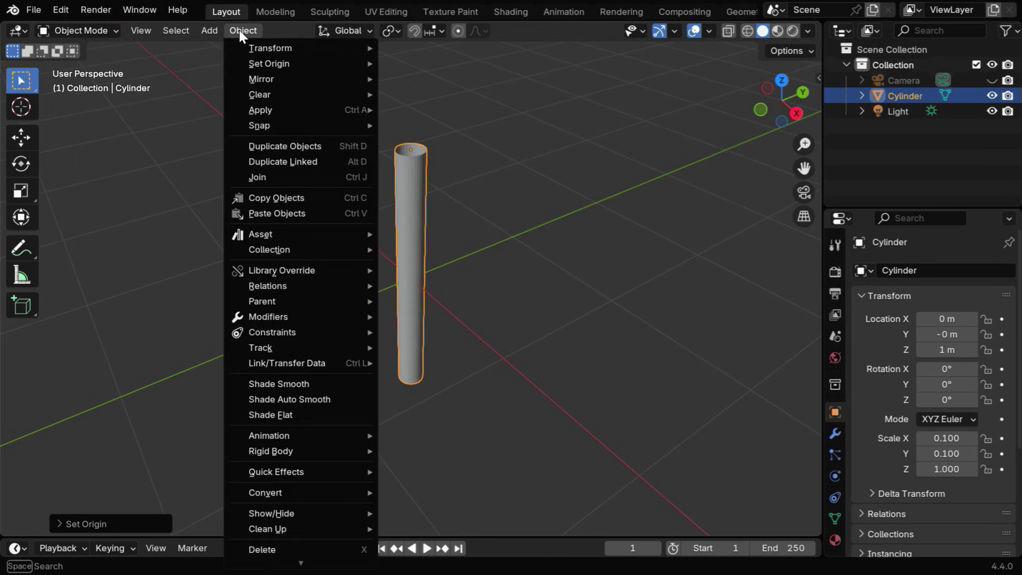
left_click(305, 401)
middle_click_drag(461, 265, 440, 291)
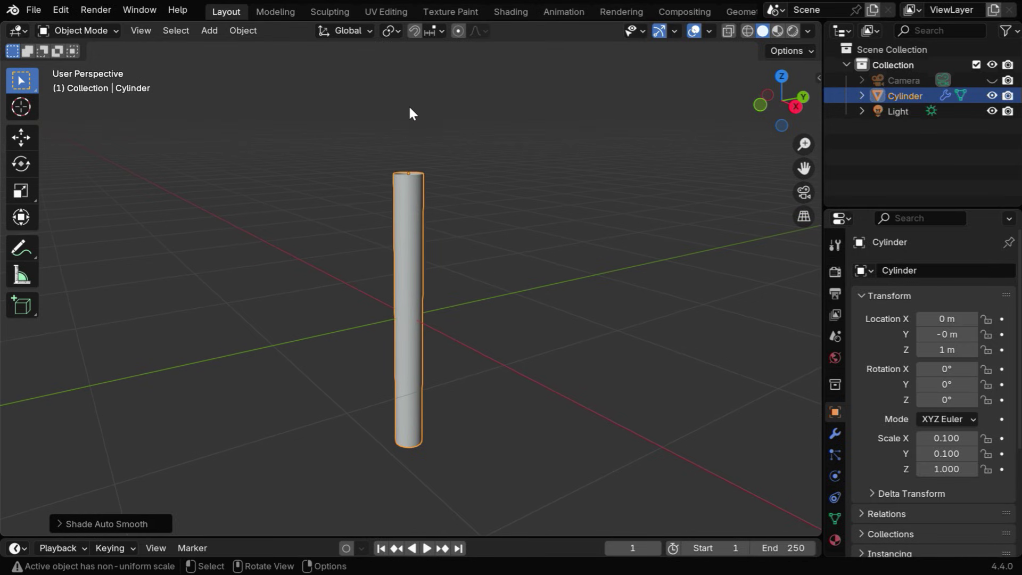
Add a UV sphere, scale it to 0.1 and lift it 0.25 on Z to 1.25 m
left_click(215, 30)
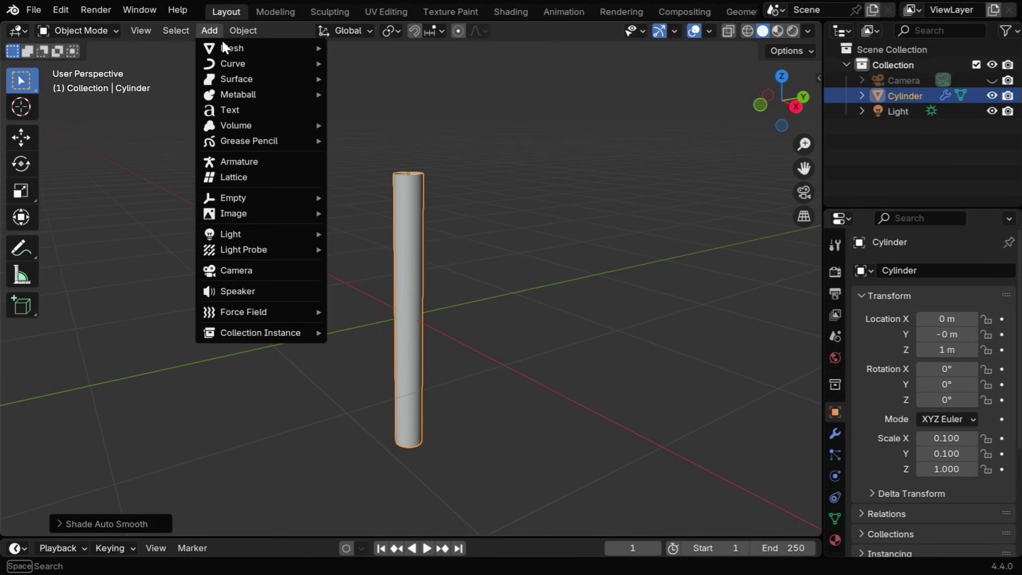
mouse_move(229, 48)
left_click(366, 93)
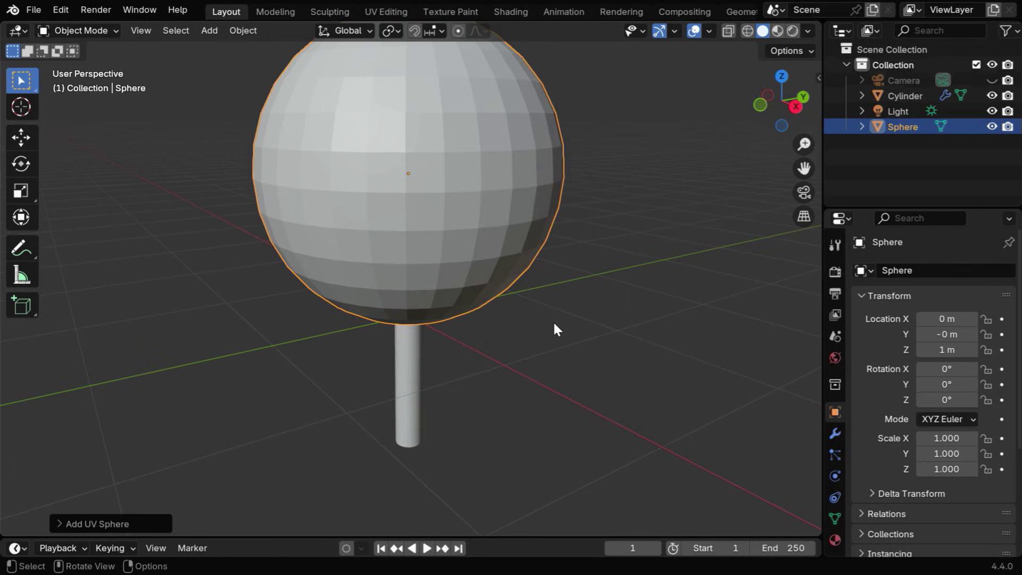
type("s.1")
key("Return")
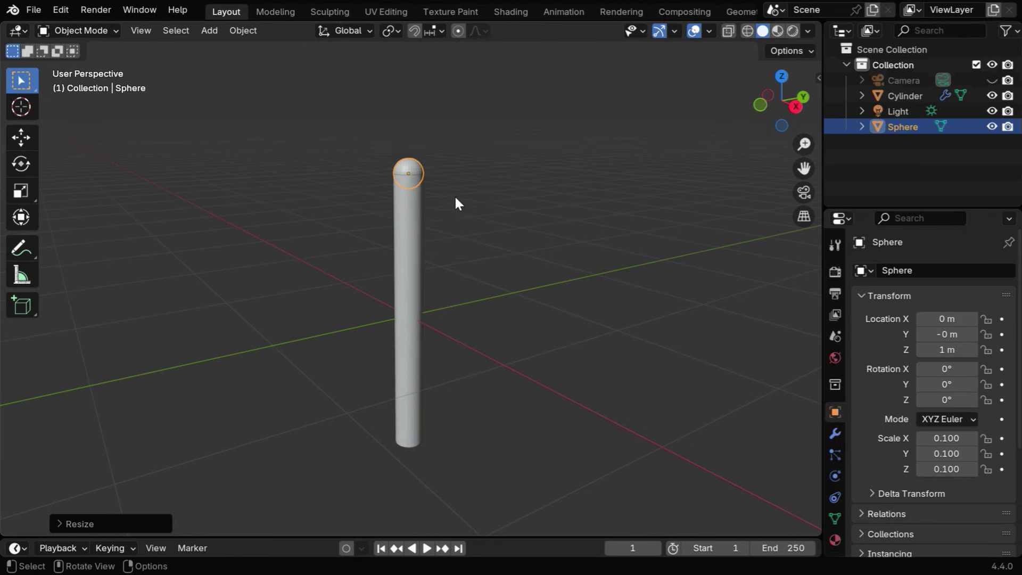
type("gz")
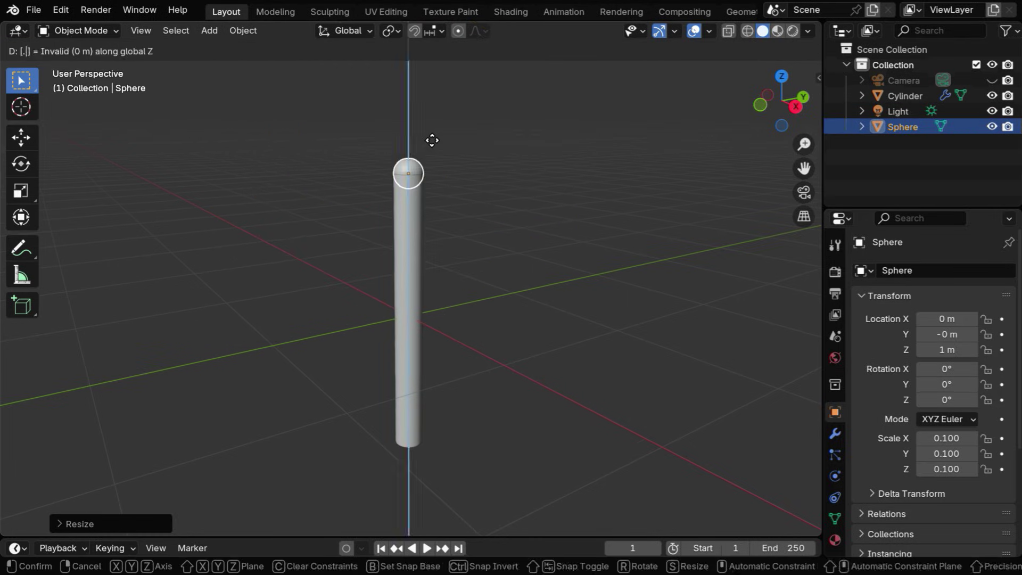
type(".25")
key("Return")
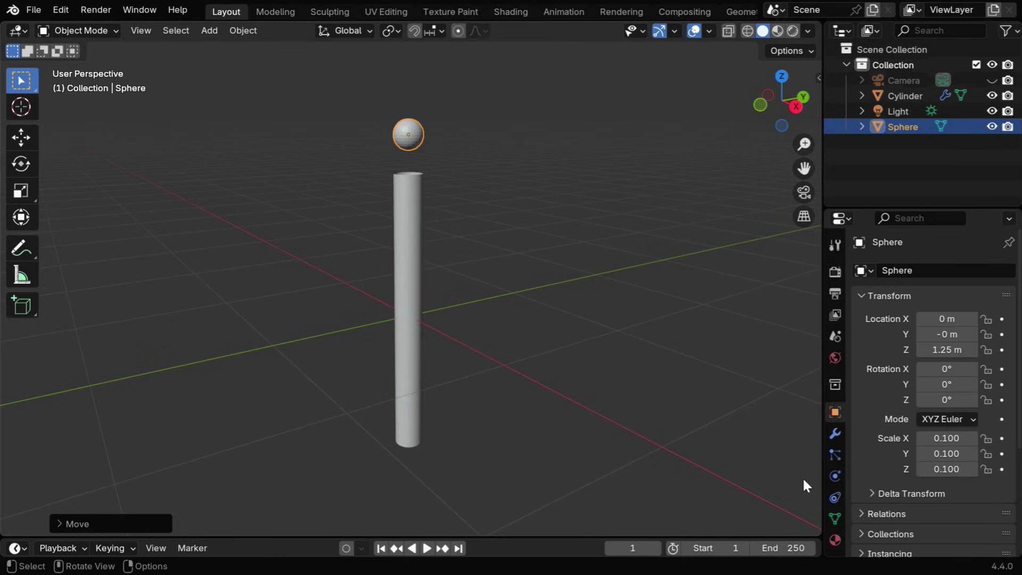
Make the sphere a Passive rigid body
left_click(834, 476)
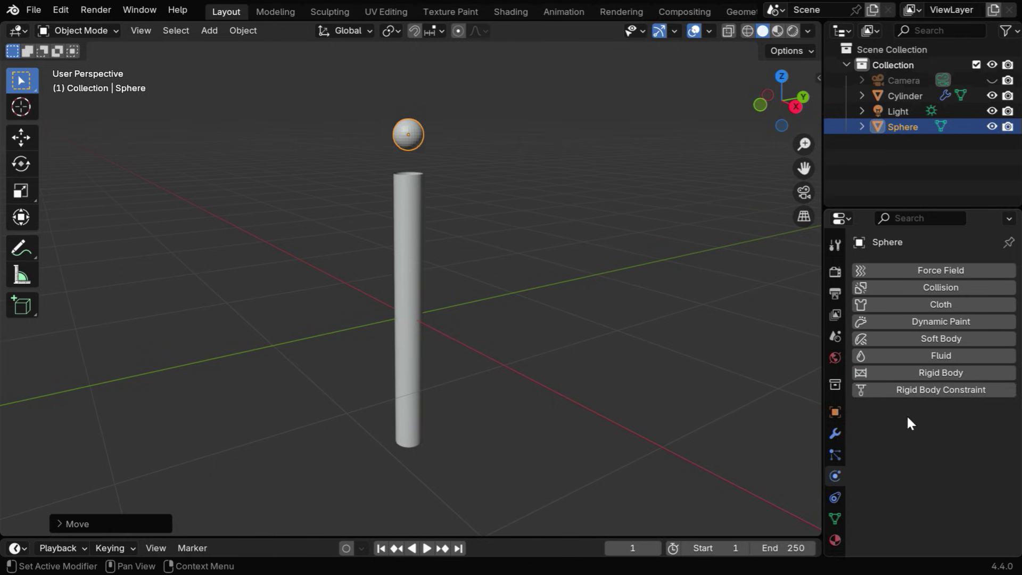
left_click(950, 373)
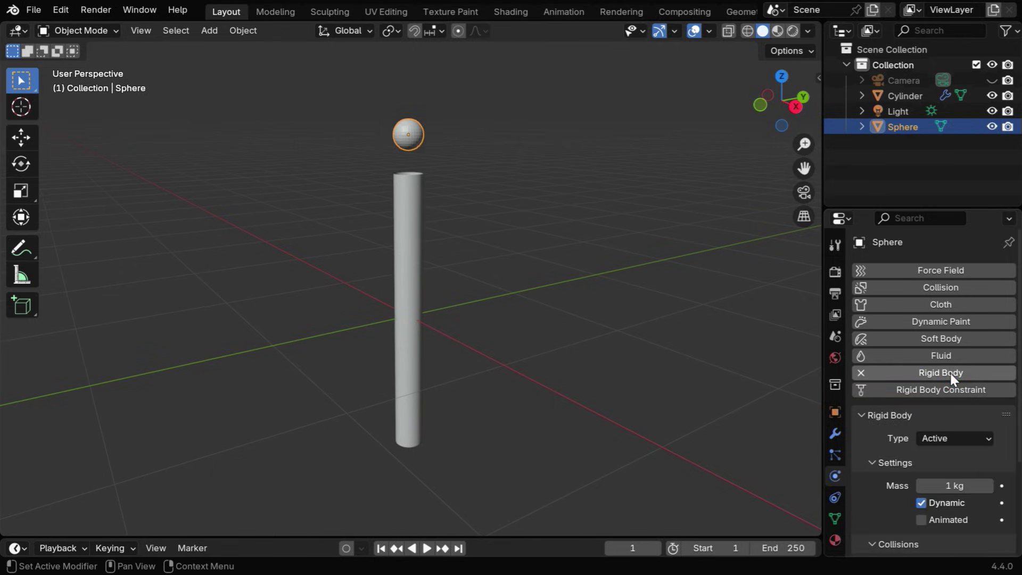
left_click(973, 437)
left_click(953, 473)
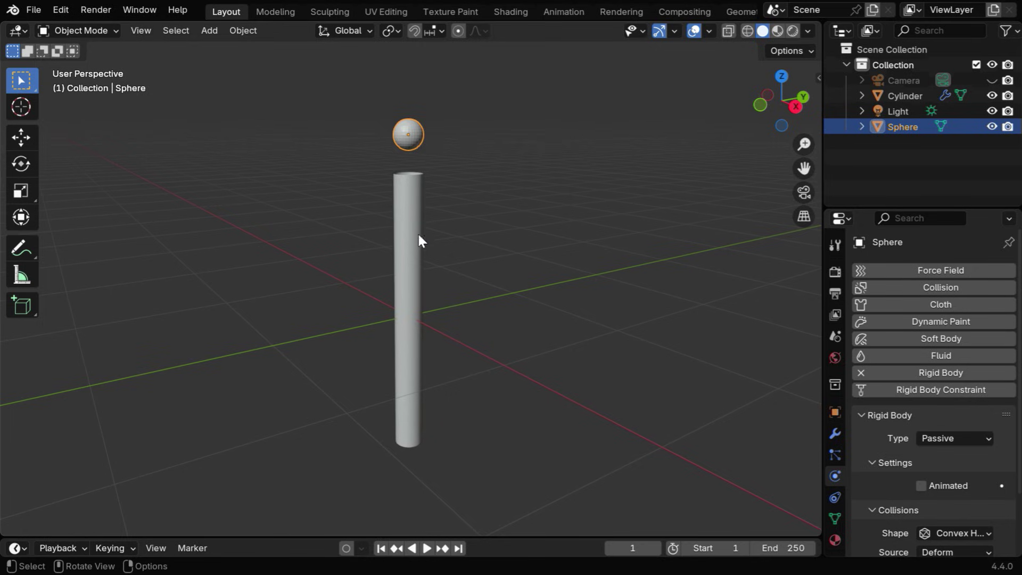
Make the cylinder an Active rigid body with a mass of 0.1 kg
left_click(417, 248)
left_click(947, 371)
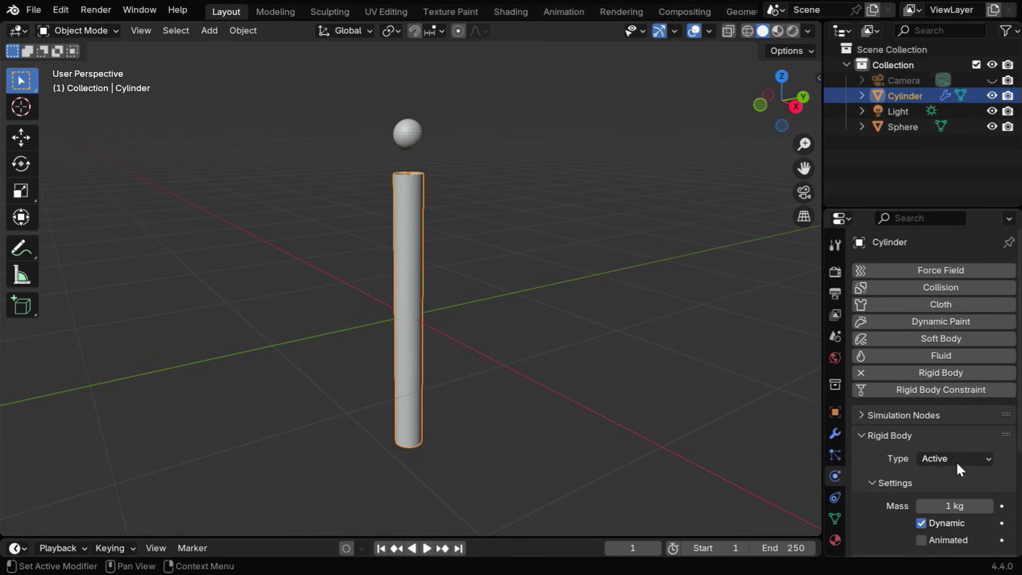
scroll(956, 461, "down", 5)
left_click(955, 378)
key("BackSpace")
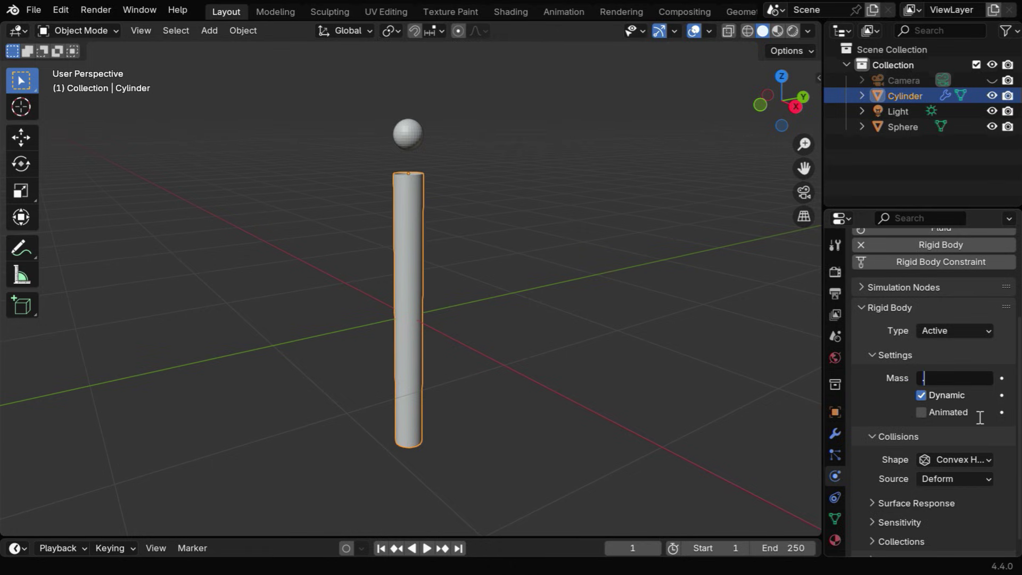
key("Return")
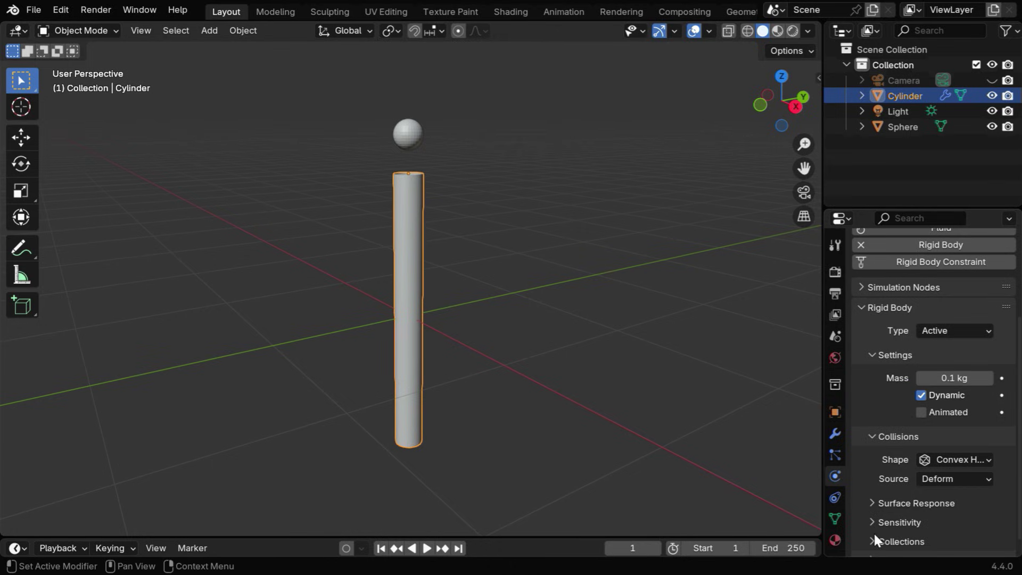
Set the cylinder's Surface Response bounciness to 0.5
left_click(866, 507)
scroll(937, 522, "down", 3)
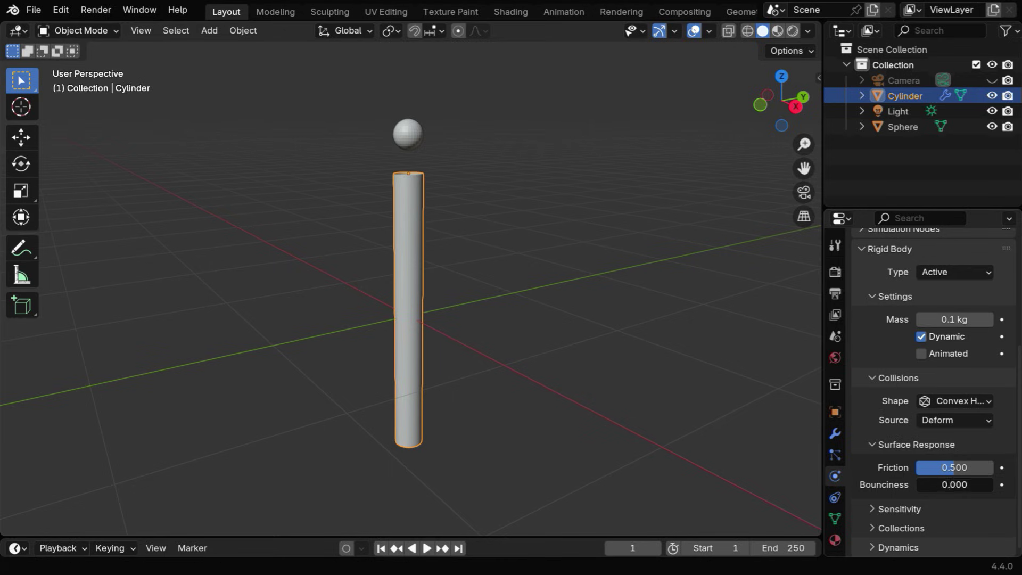
left_click(982, 485)
key("BackSpace")
type(".5")
key("Return")
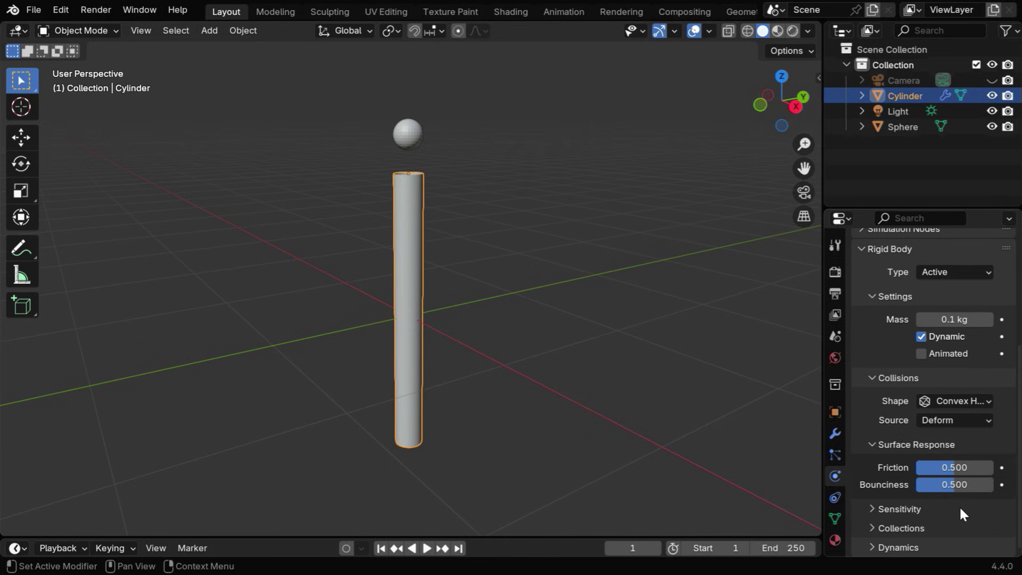
scroll(957, 500, "up", 5)
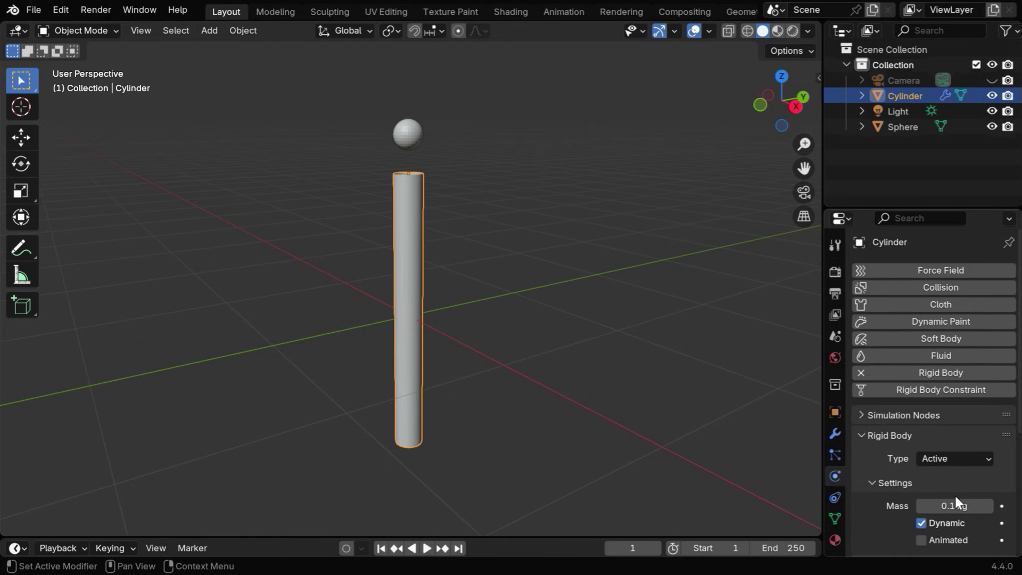
Connect the cylinder and sphere with a Point-type rigid body constraint
left_click(413, 135, "shift")
left_click(240, 30)
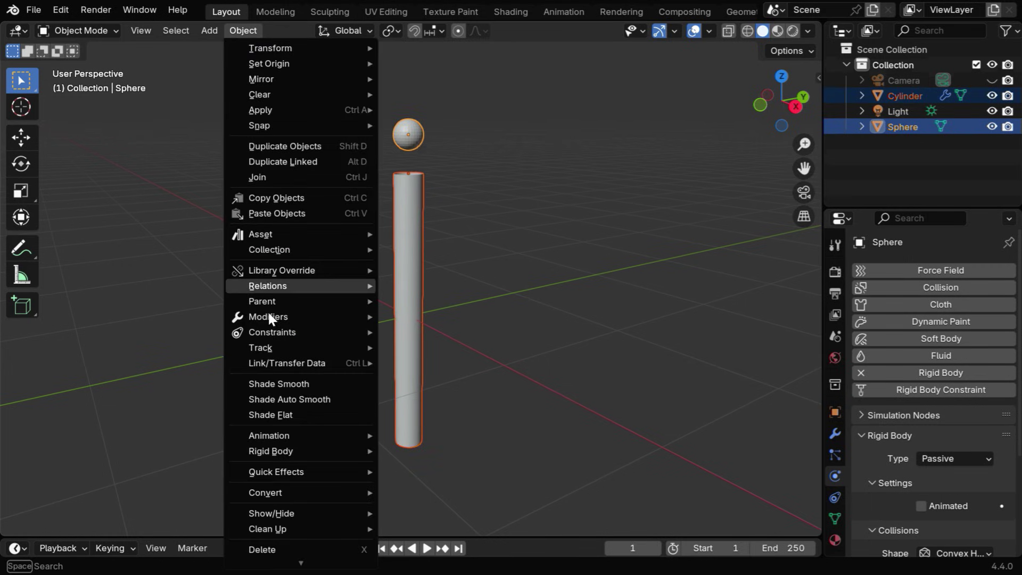
mouse_move(289, 452)
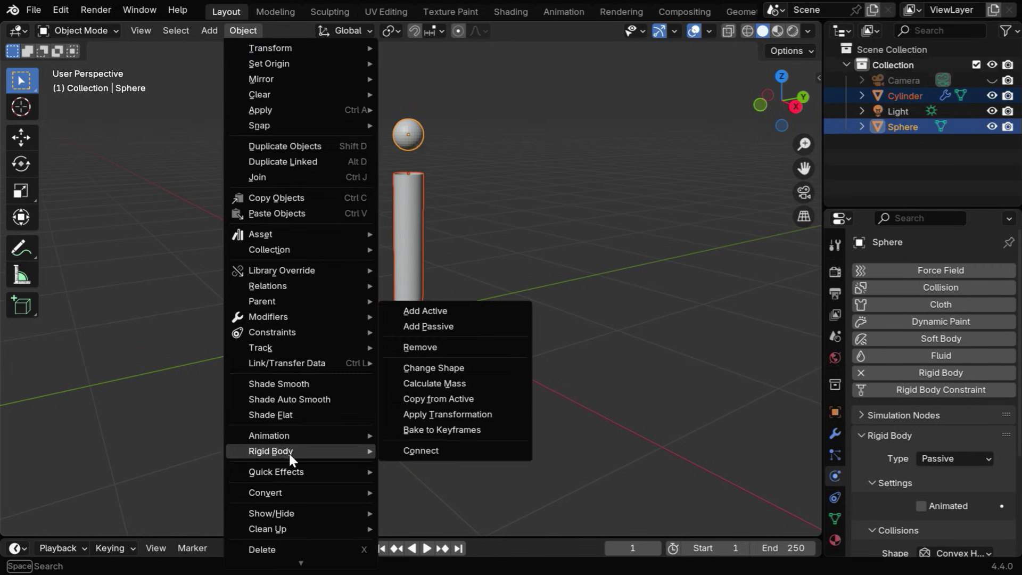
left_click(458, 450)
left_click(439, 160)
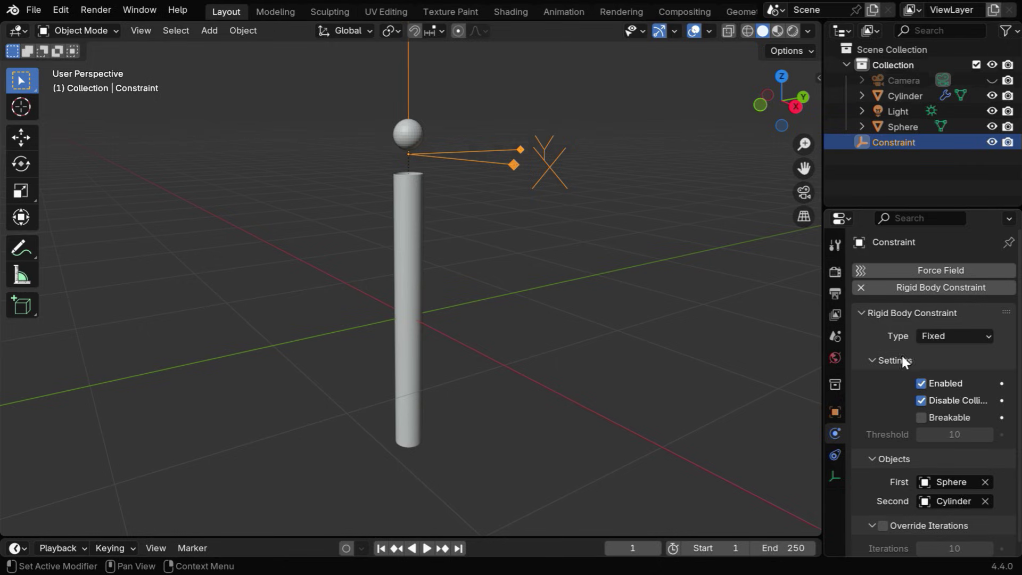
left_click(957, 336)
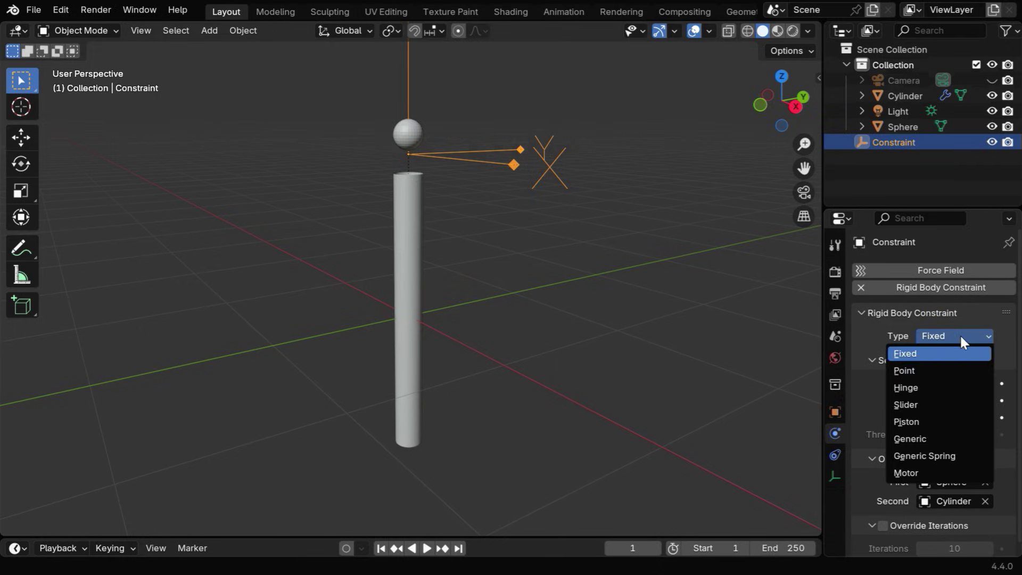
left_click(905, 369)
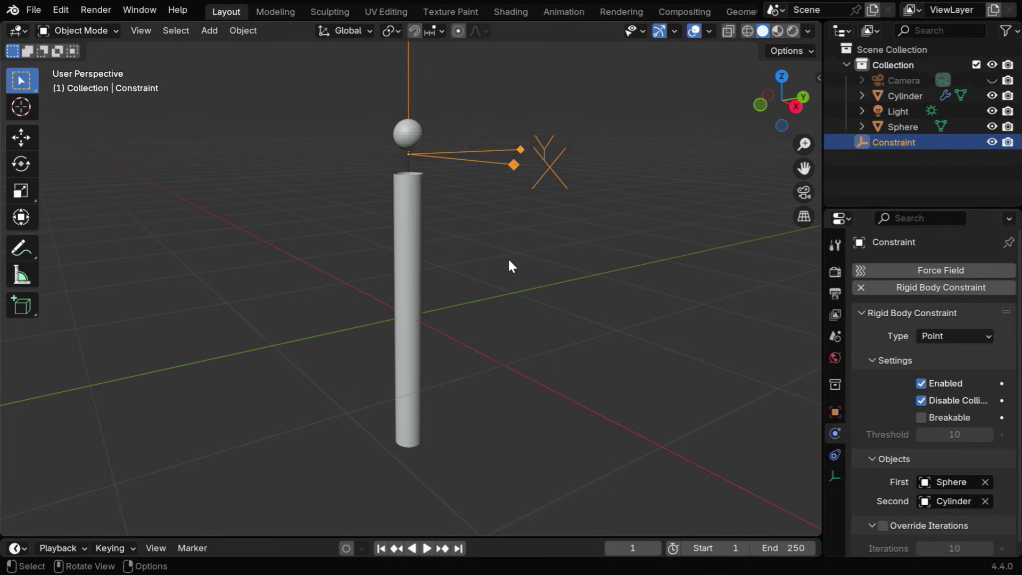
Set the constraint's Z location to 1.25 m
left_click(834, 412)
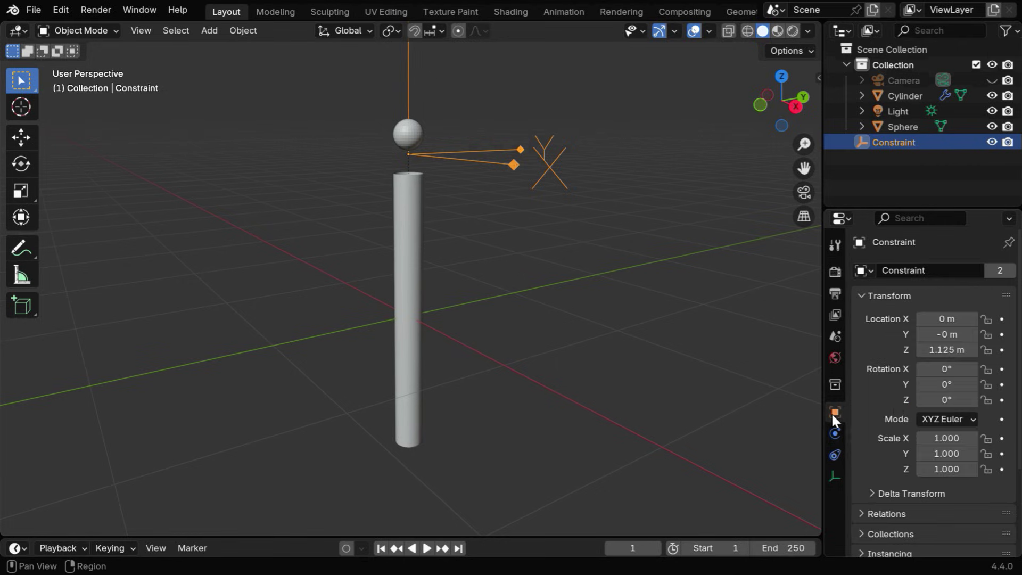
left_click(930, 352)
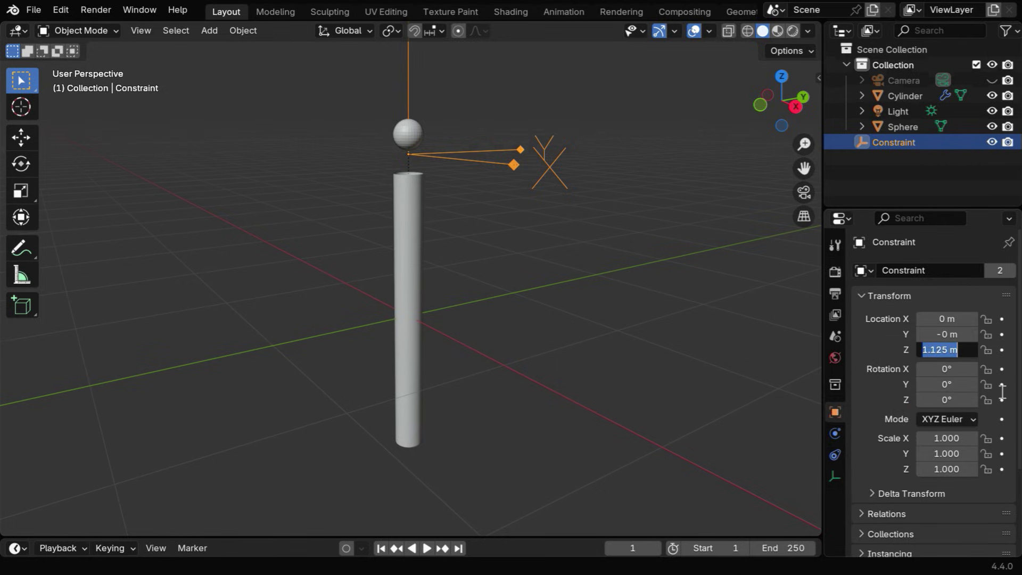
type("1.25")
key("Return")
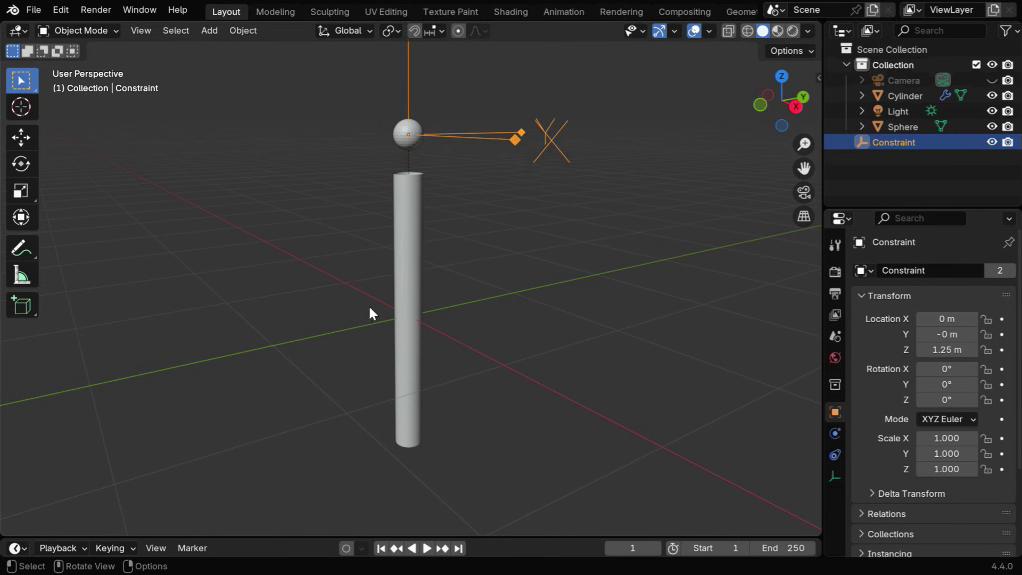
Add a Wind force field rotated 90° on X
left_click(211, 31)
mouse_move(257, 312)
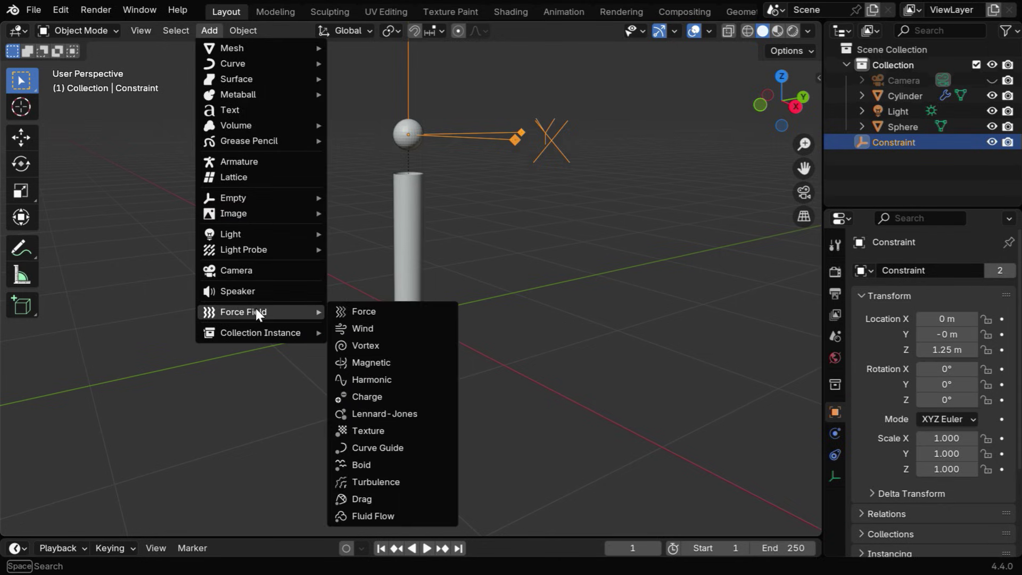
left_click(353, 328)
left_click(947, 368)
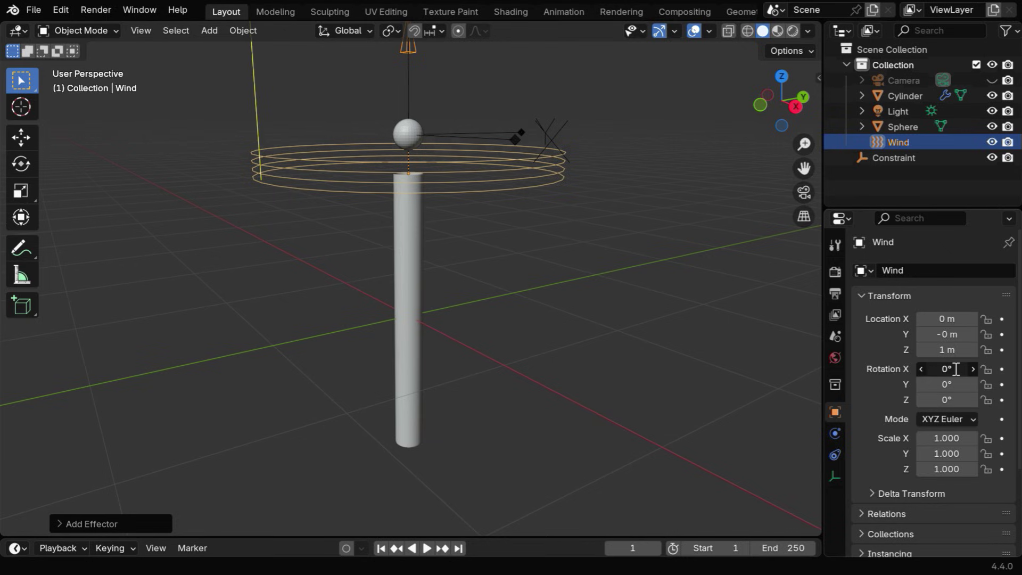
type("9")
key("Return")
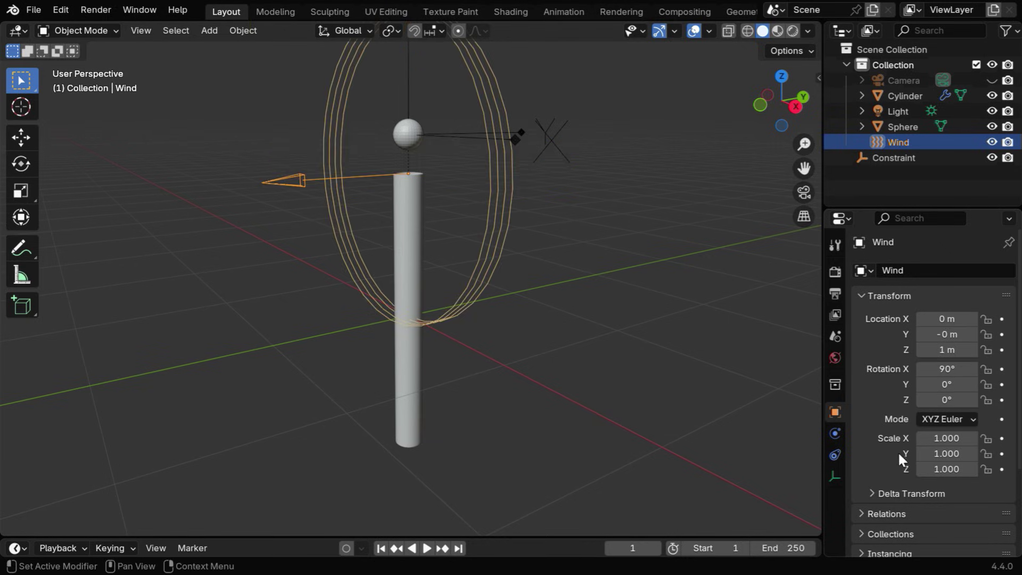
Set wind strength to 10, play the animation to watch the pole swing, then rewind
left_click(835, 432)
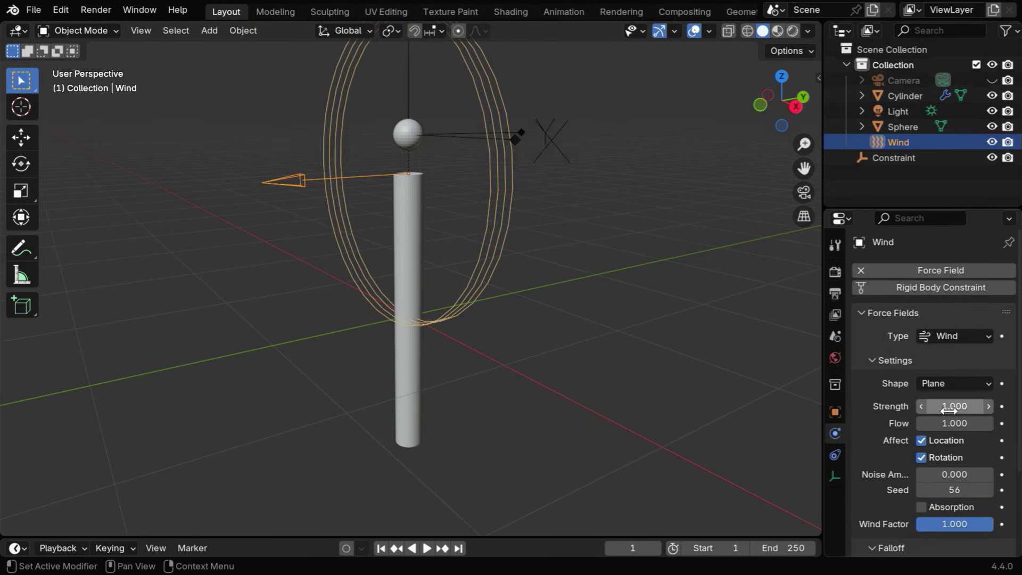
left_click(970, 405)
type("10")
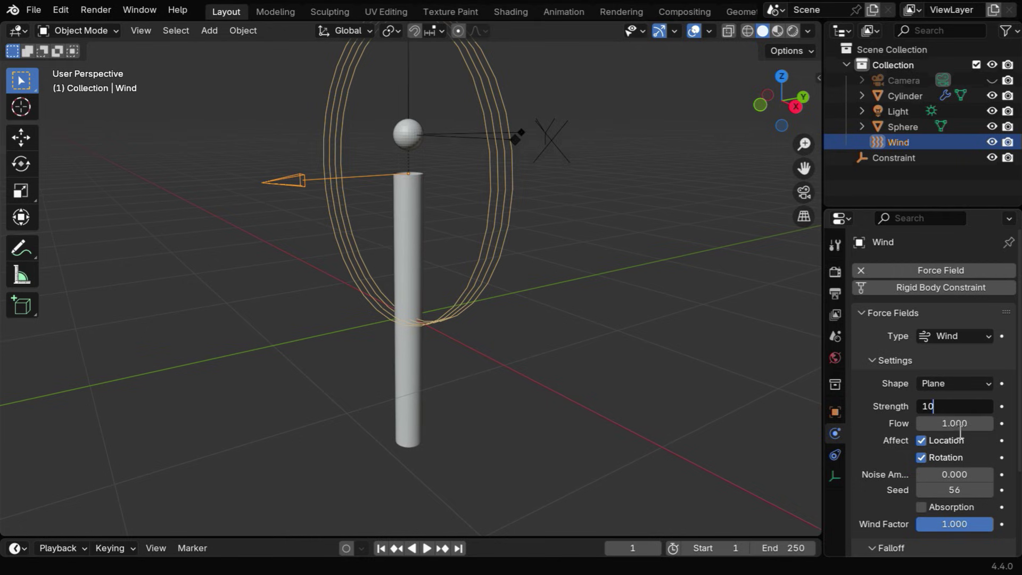
key("Return")
left_click(427, 549)
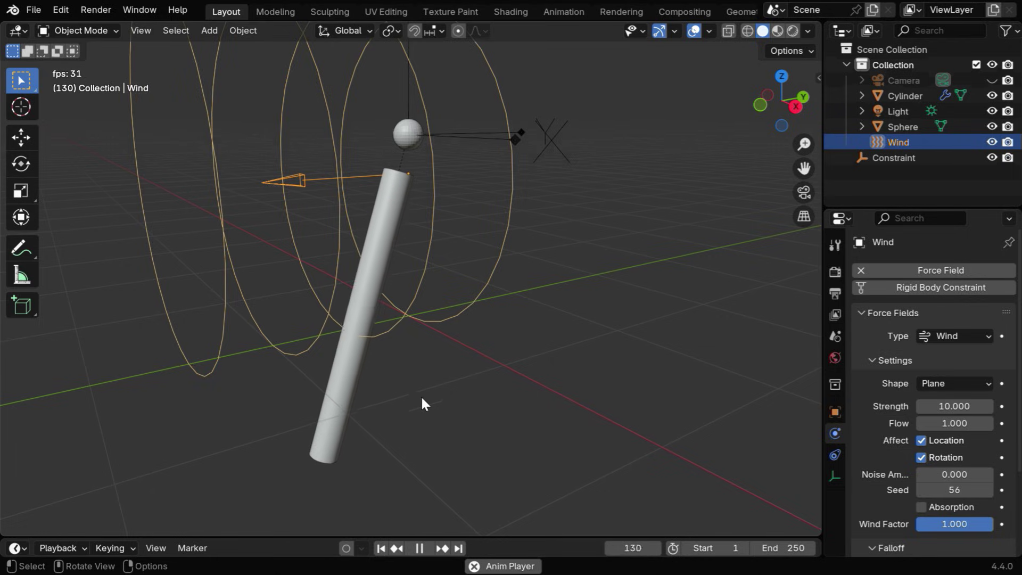
left_click(409, 550)
left_click(381, 548)
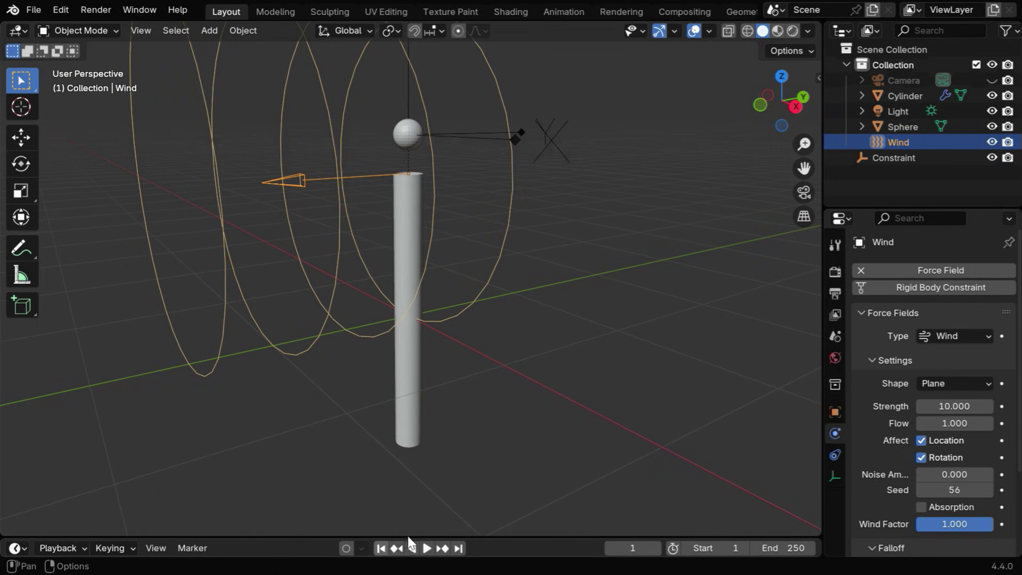
left_click(967, 406)
Set the wind strength back to 1 and keyframe it
type("1")
key("Return")
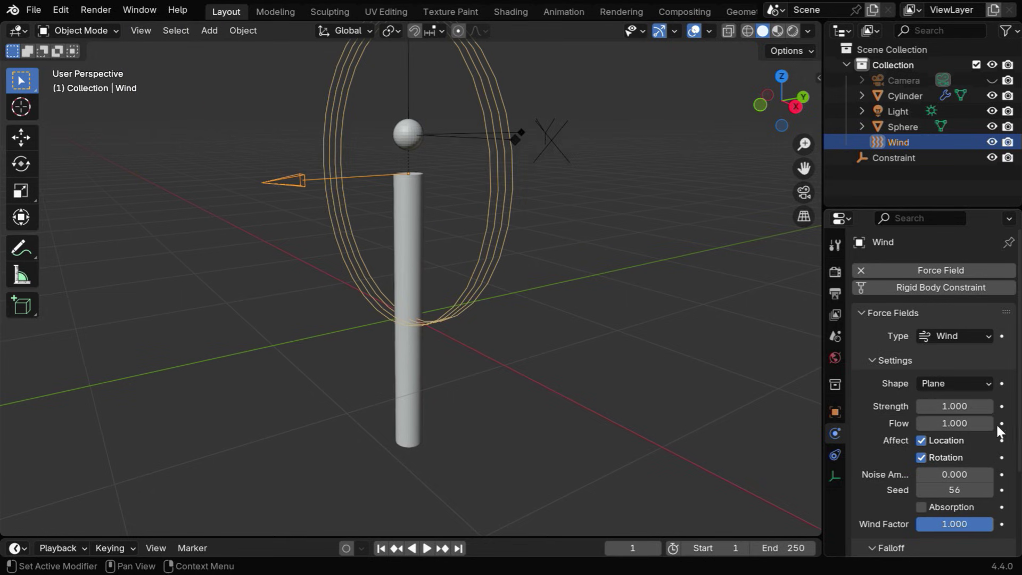
left_click(1002, 406)
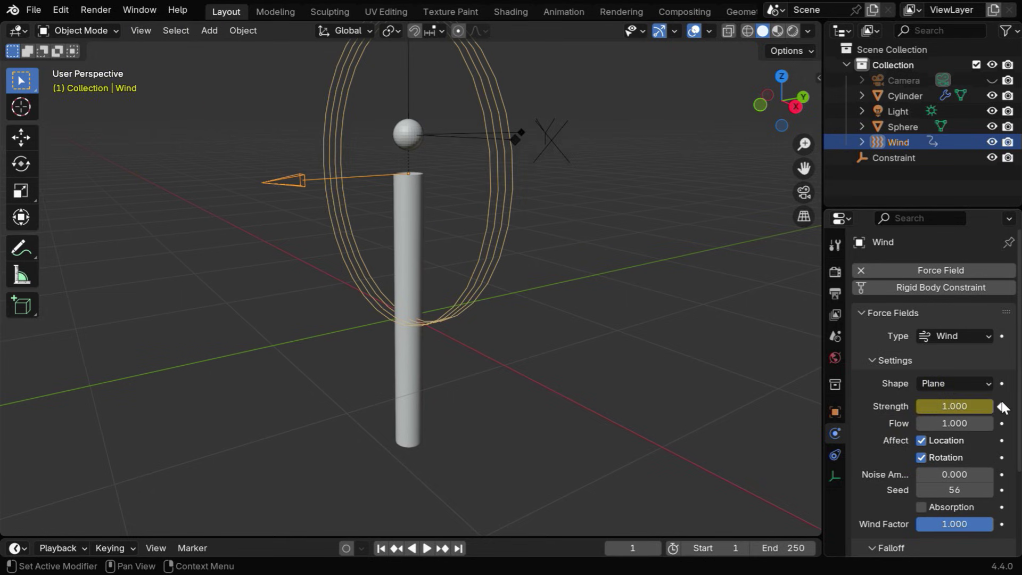
In the Graph Editor, add a Noise modifier to the strength curve with strength 40, scale 100
left_click(21, 30)
left_click(254, 106)
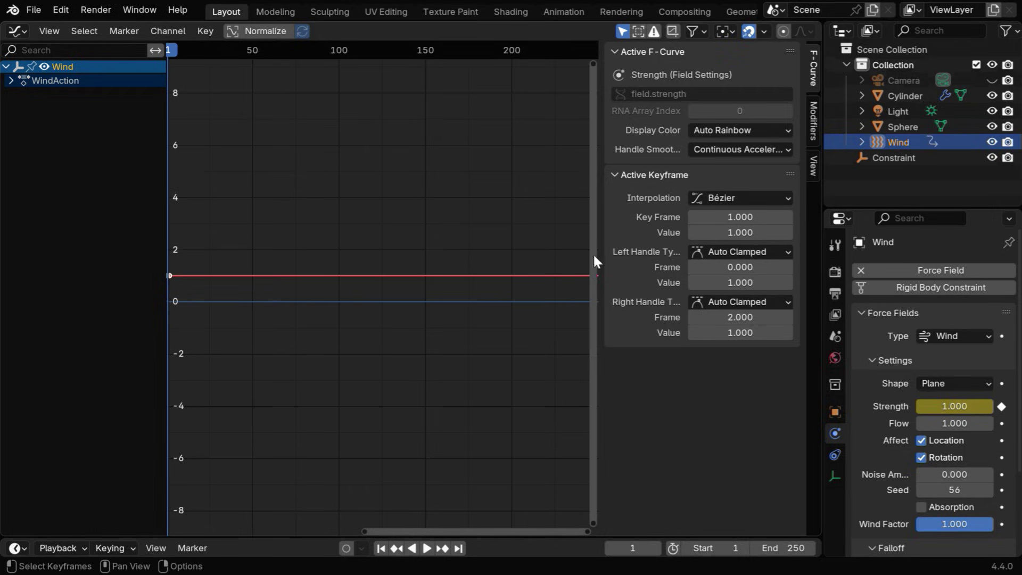
left_click(814, 122)
left_click(688, 54)
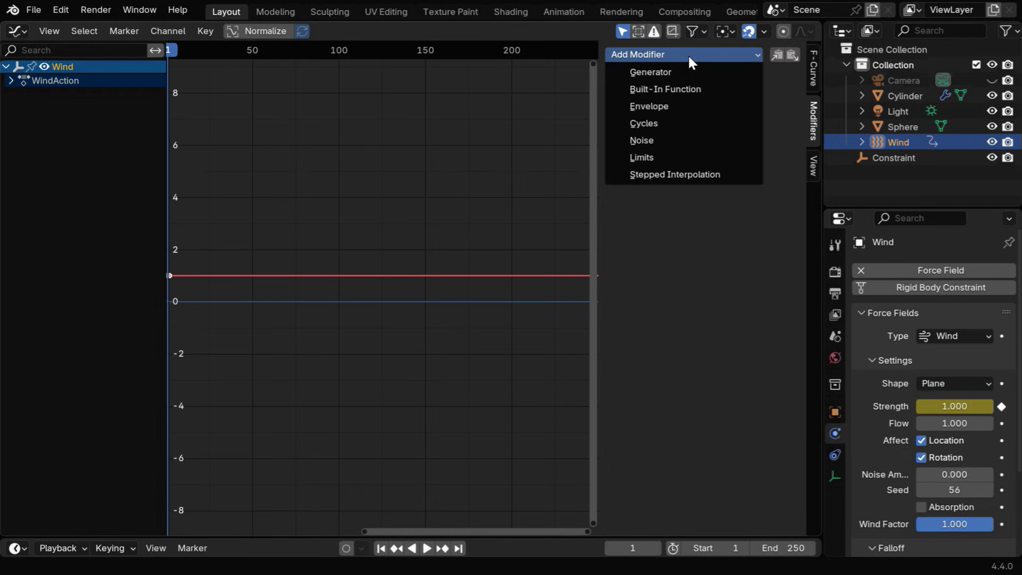
left_click(655, 139)
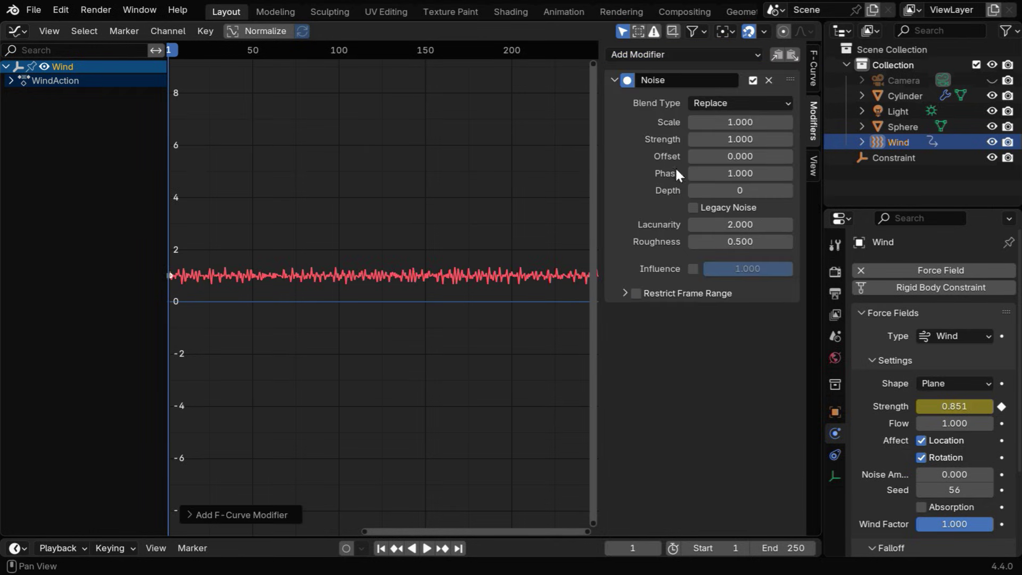
left_click(737, 140)
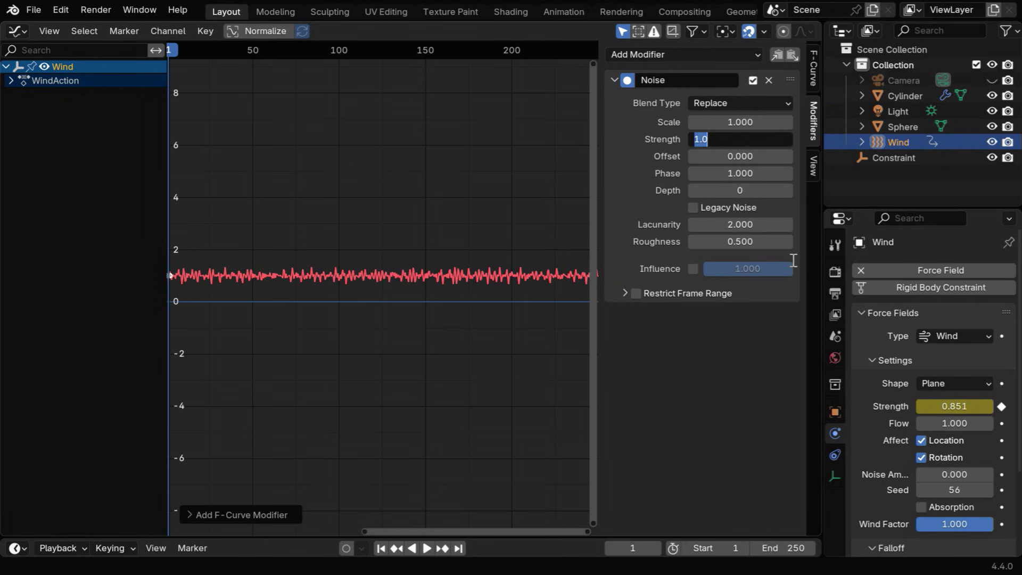
type("40")
key("Return")
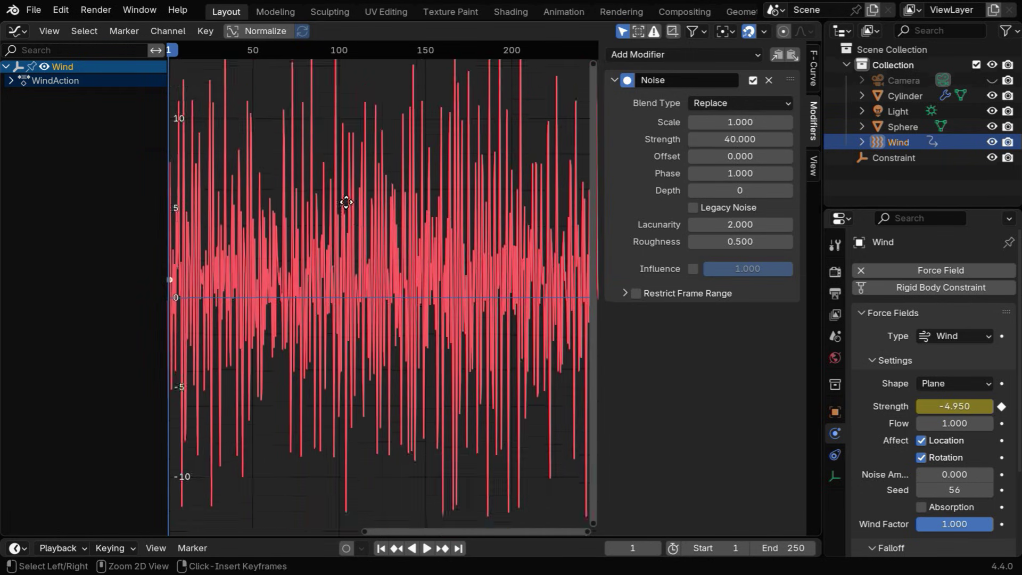
middle_click_drag(346, 202, 285, 273, "ctrl")
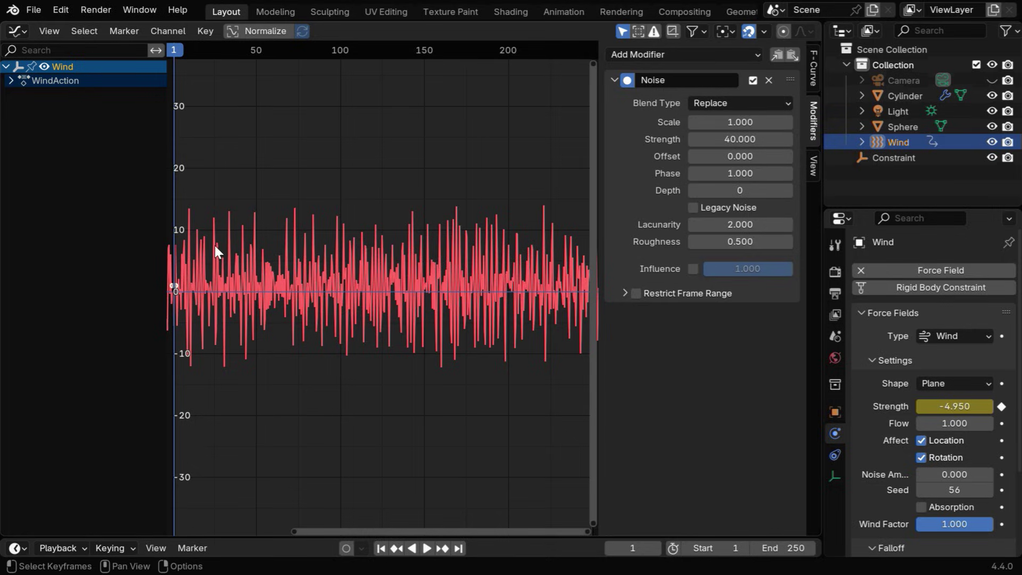
left_click(745, 123)
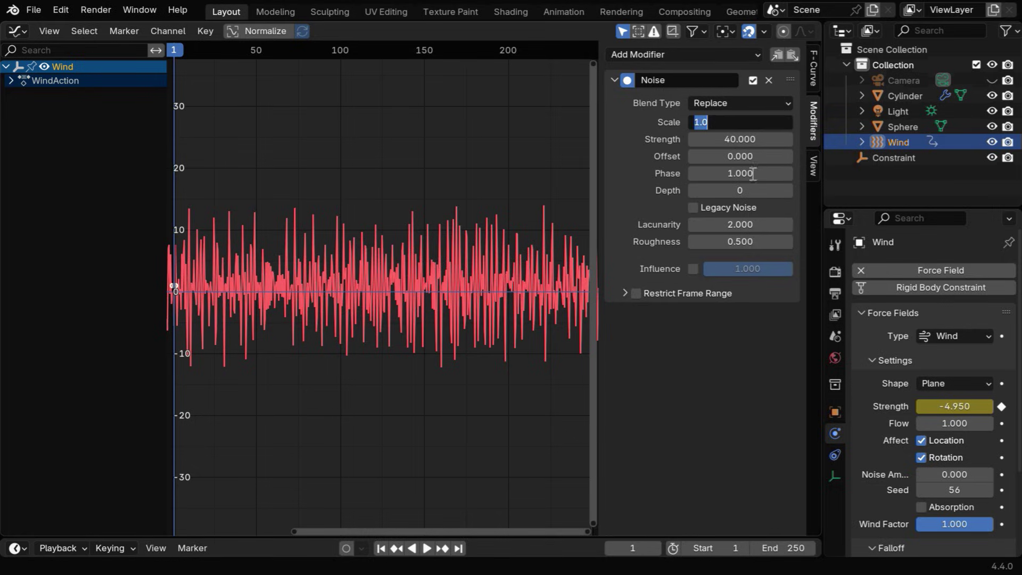
type("10")
key("Return")
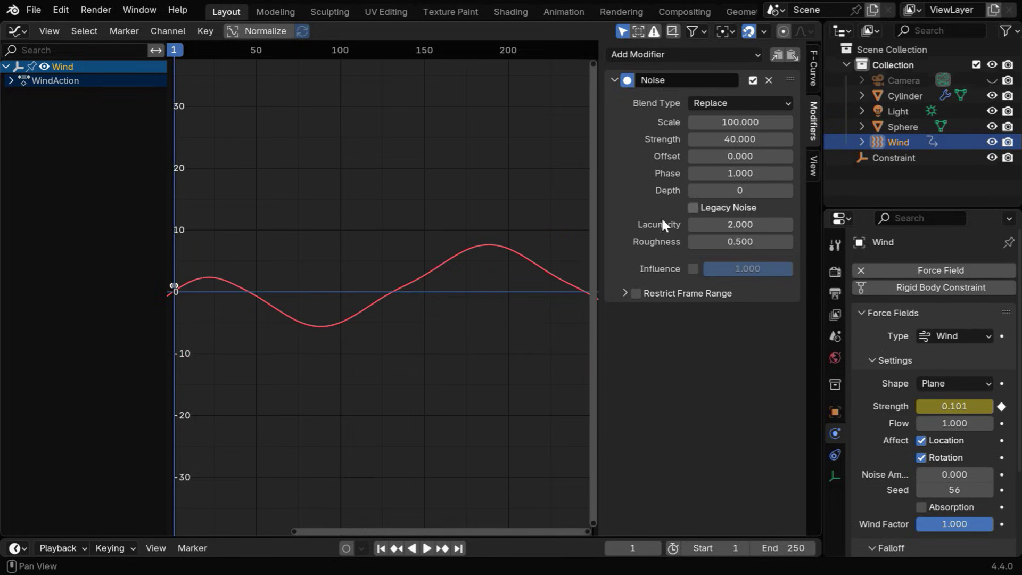
middle_click_drag(464, 275, 410, 285, "ctrl")
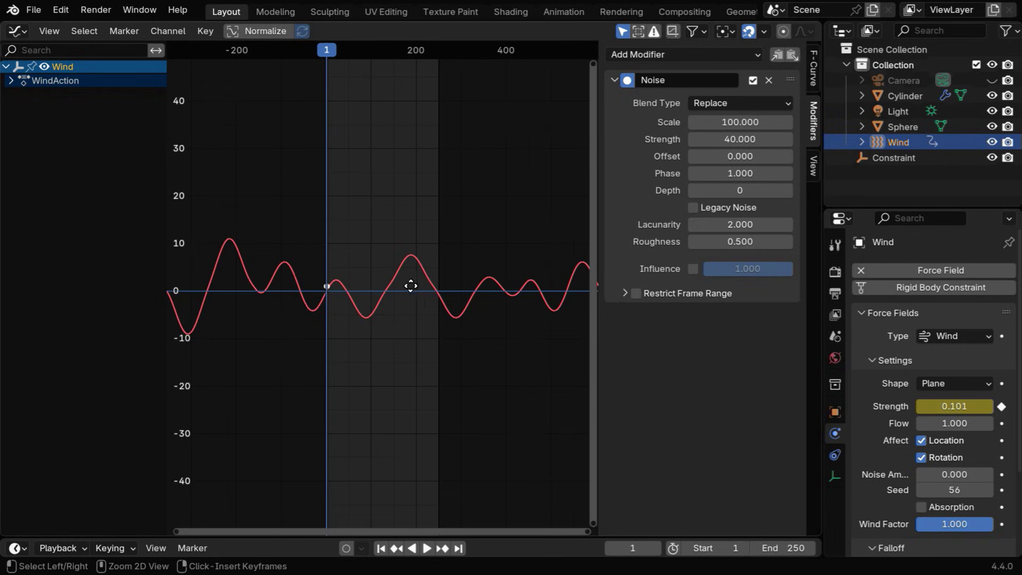
Return to the 3D Viewport and disable the Wind field in viewport and renders
left_click(17, 31)
left_click(37, 70)
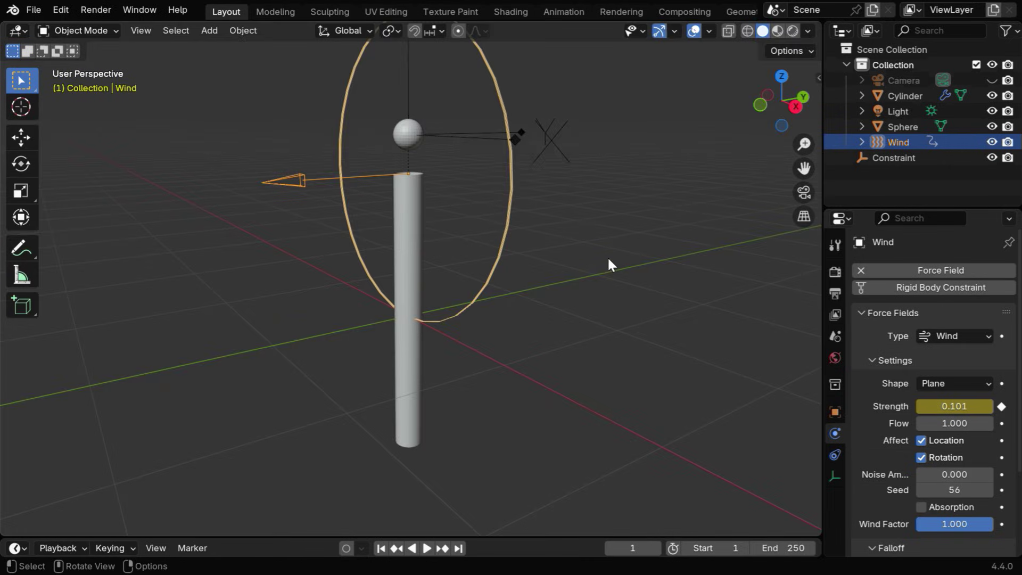
left_click(992, 142)
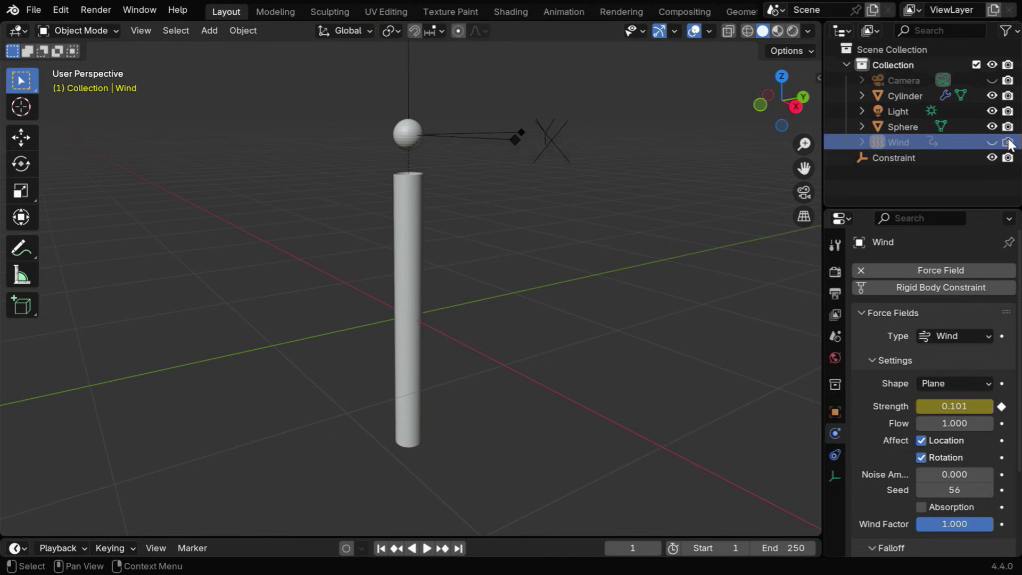
left_click(1007, 142)
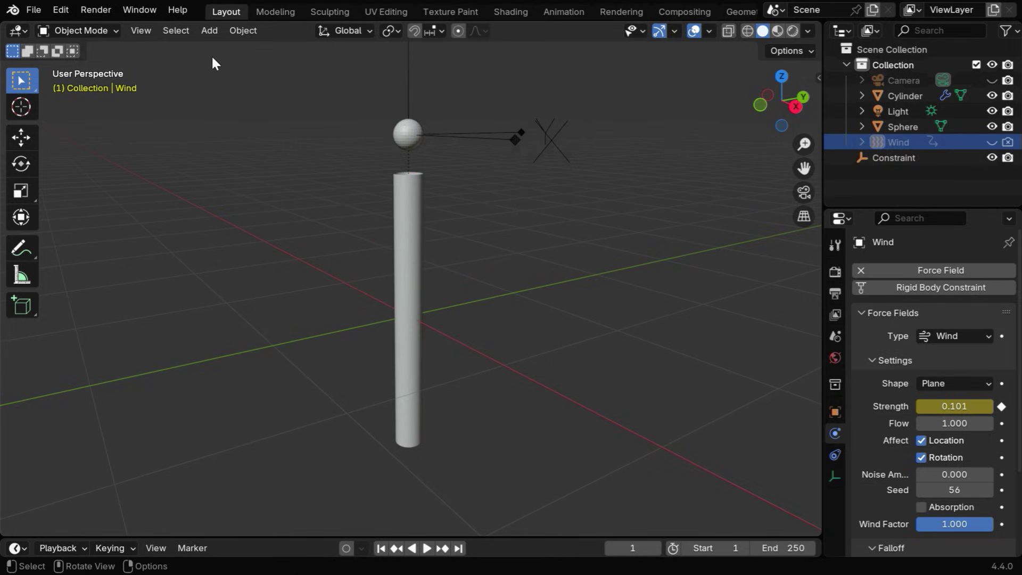
Add a Turbulence force field with strength 50 and play the animation to test it
left_click(209, 30)
mouse_move(261, 312)
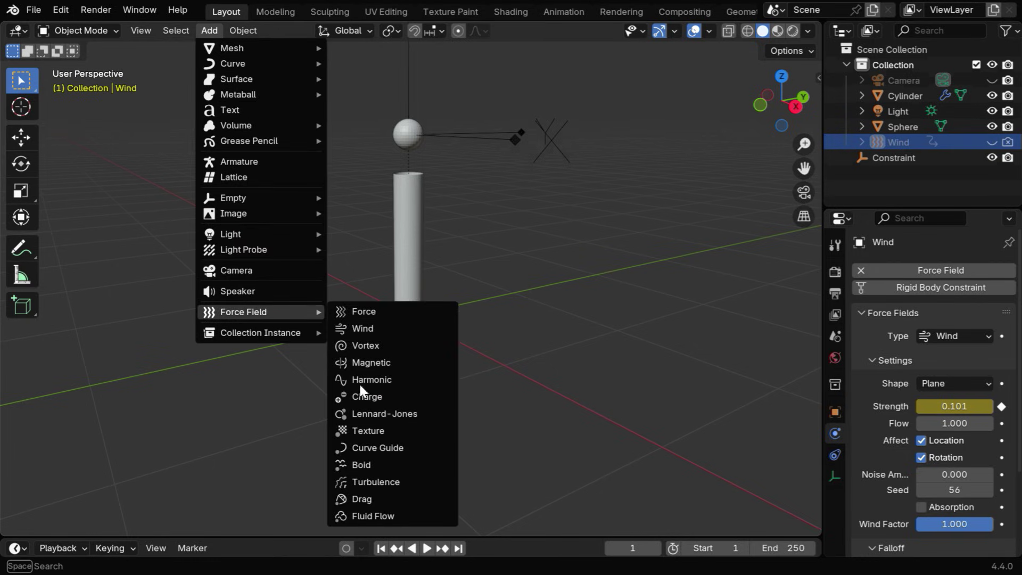
left_click(379, 480)
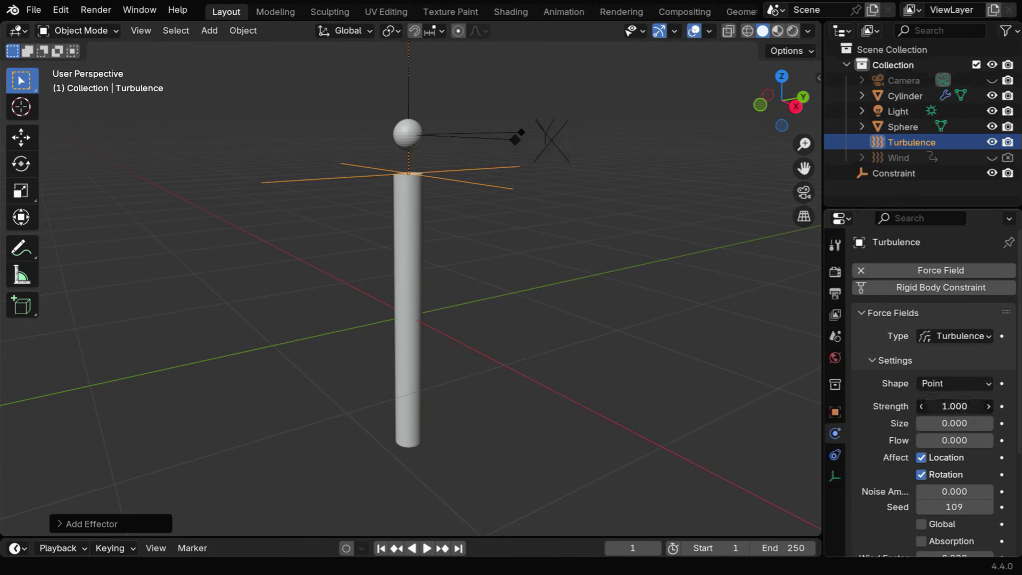
left_click(954, 406)
type("50")
key("Return")
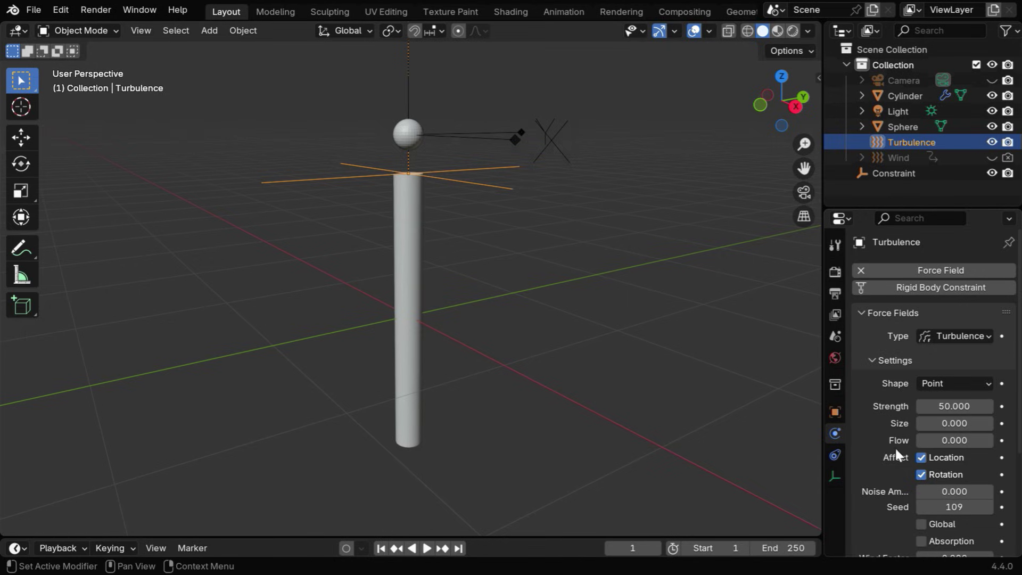
left_click(428, 548)
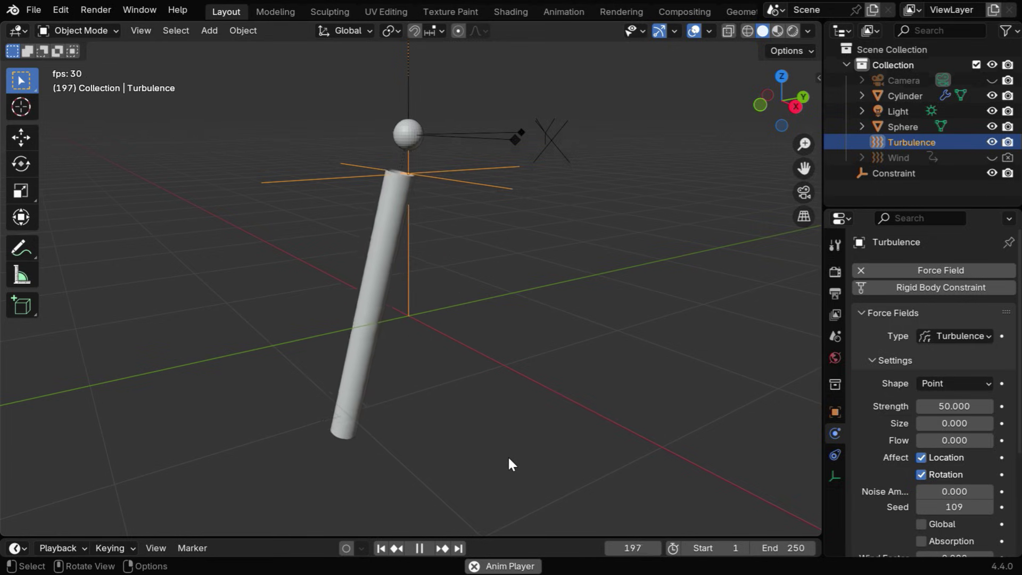
left_click(420, 549)
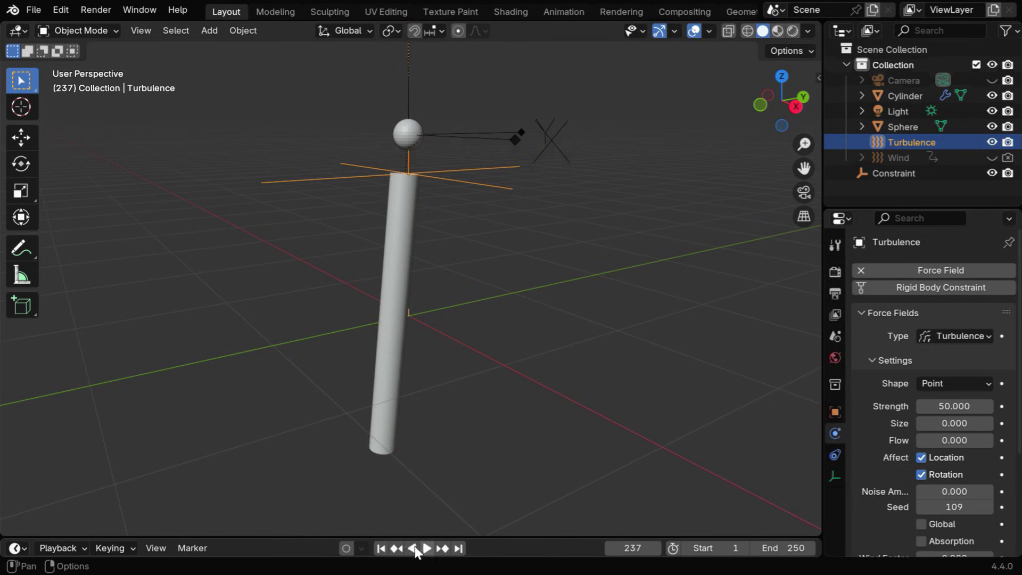
left_click(381, 549)
Select the sphere and scale it to 0 so it disappears
left_click(408, 142)
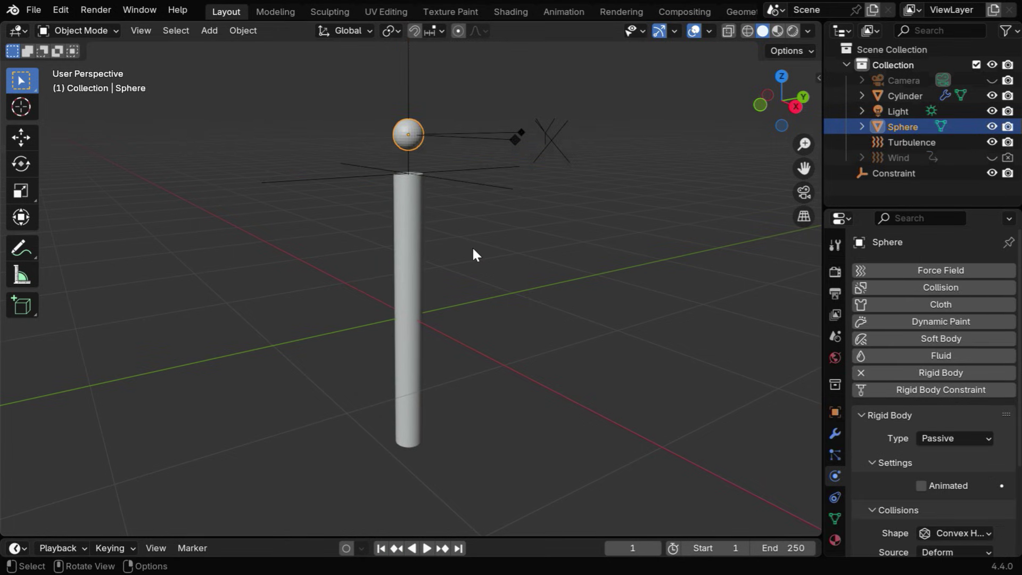
key("s")
key("0")
key("Return")
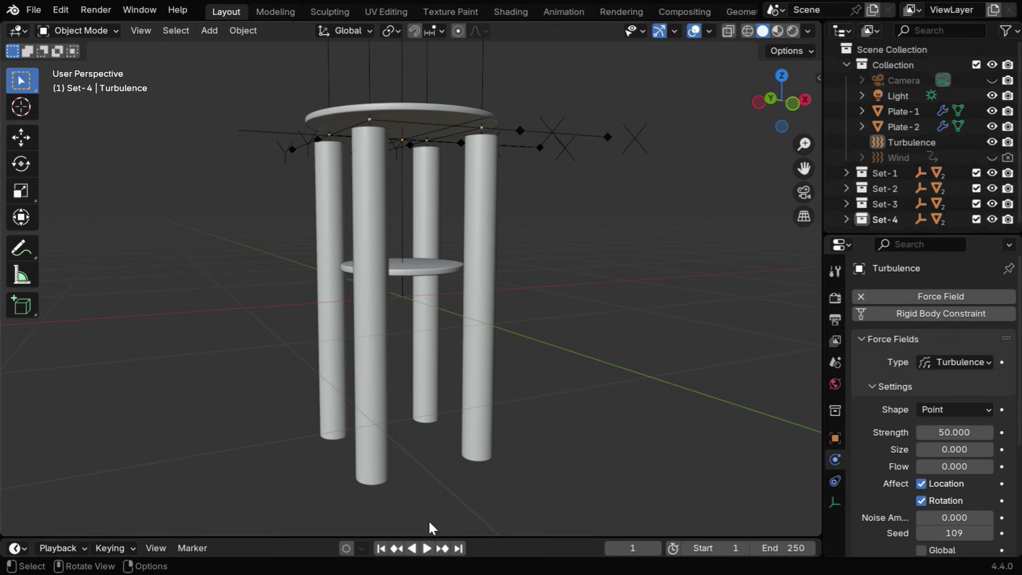
Play the animation to watch the four pipes swing, then stop and rewind to frame 1
left_click(426, 548)
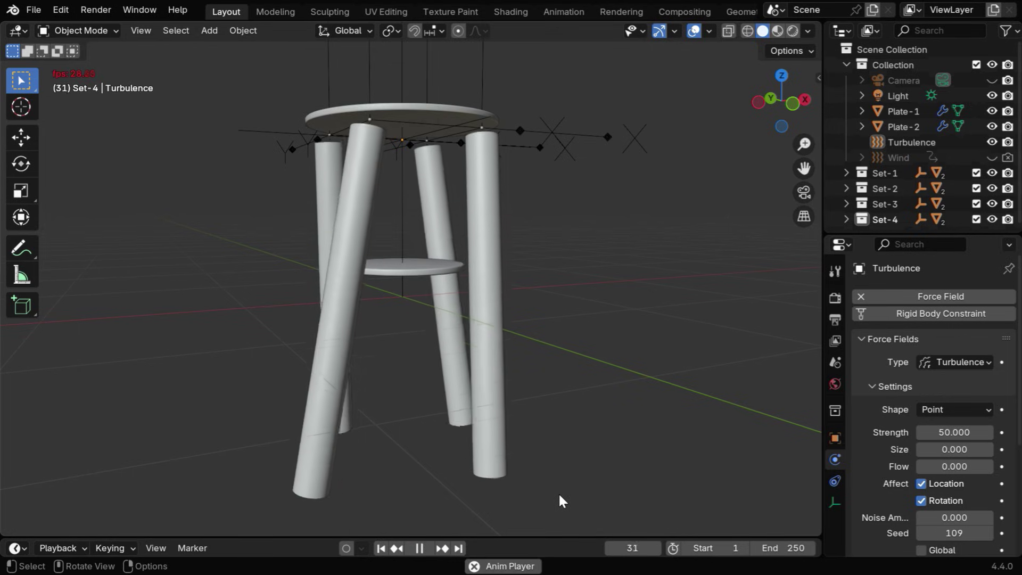
left_click(414, 548)
left_click(382, 549)
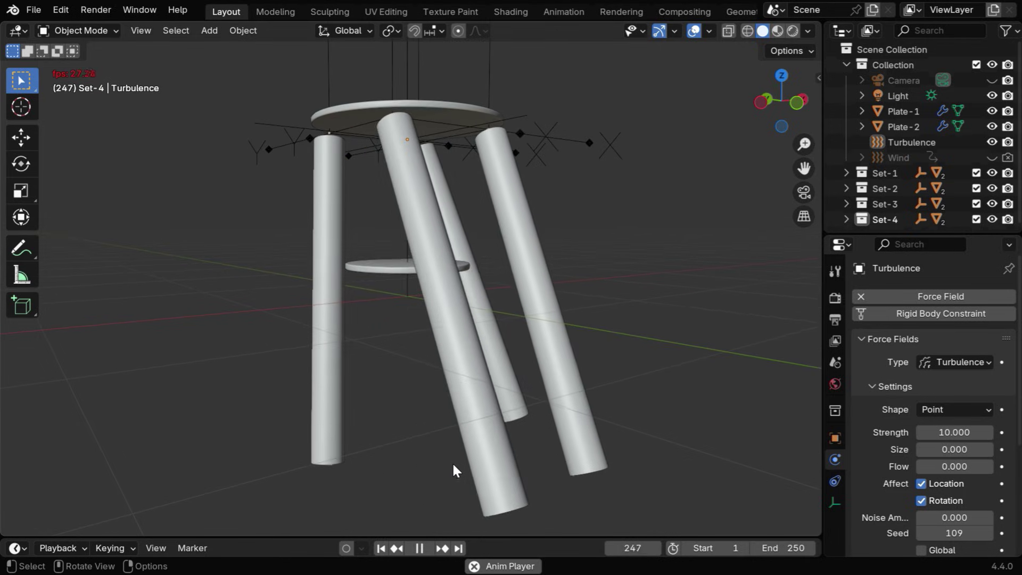
Orbit around the chime, stop playback, rewind to frame 1, and select the String-5 string
middle_click_drag(421, 461, 468, 456)
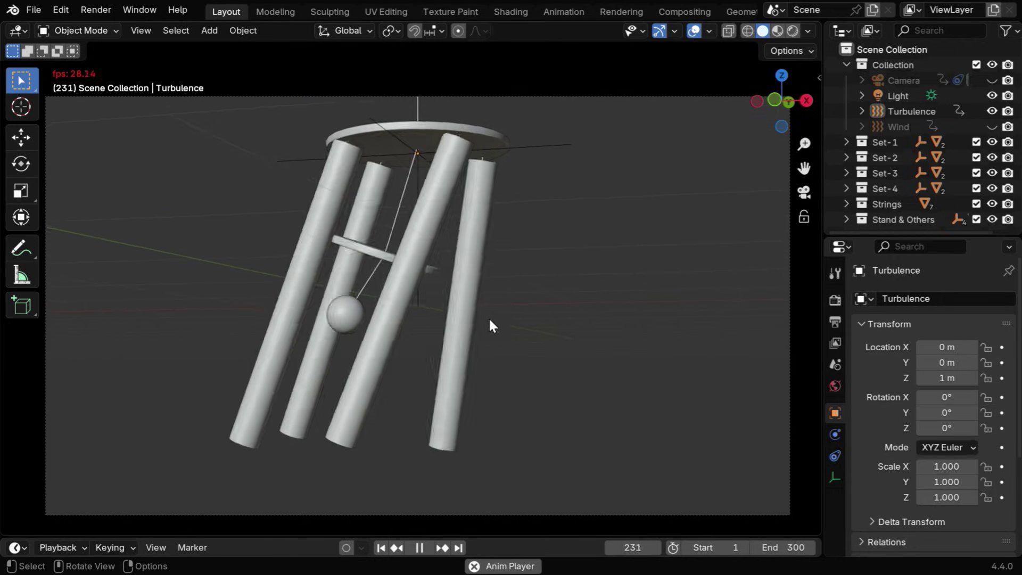
left_click(422, 548)
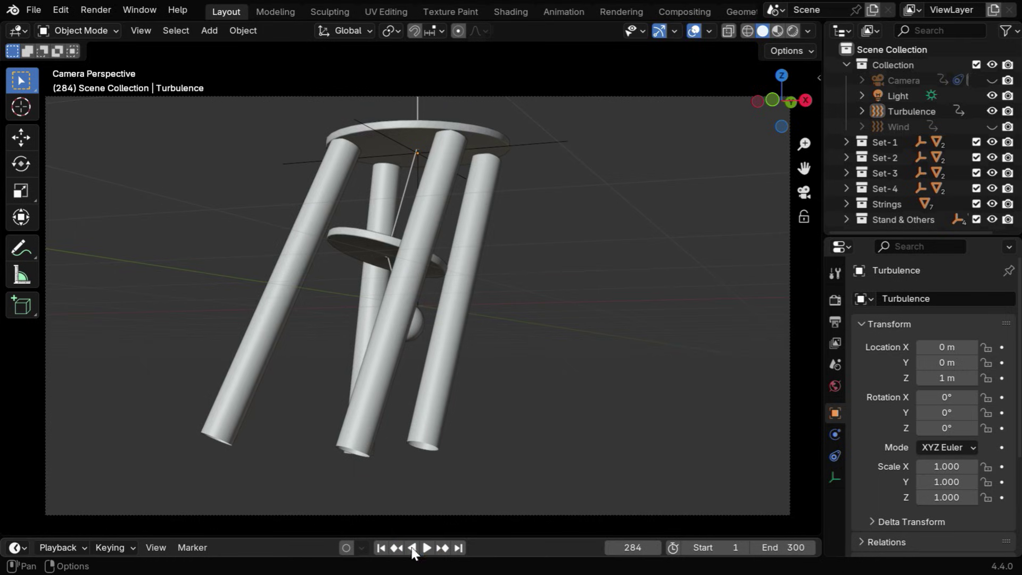
left_click(382, 549)
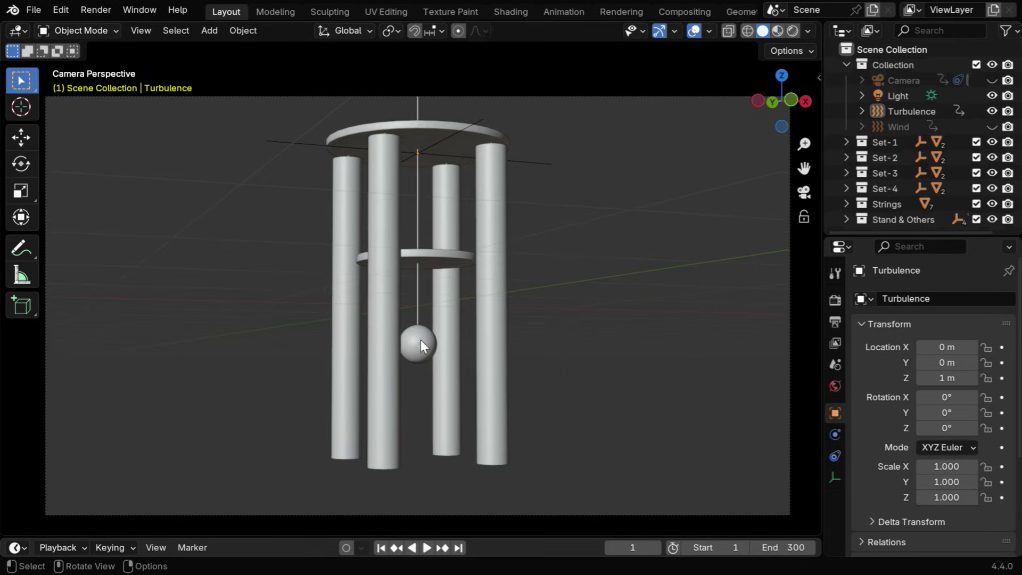
left_click(418, 213)
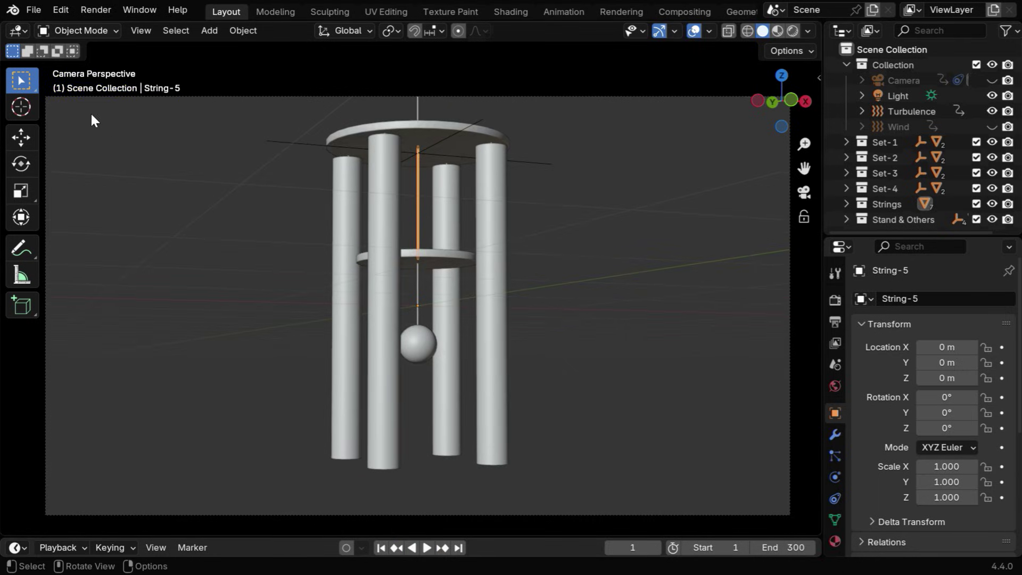
Switch the viewport to the Geometry Node Editor showing String-5's Strings GN 1 tree
left_click(21, 31)
left_click(41, 123)
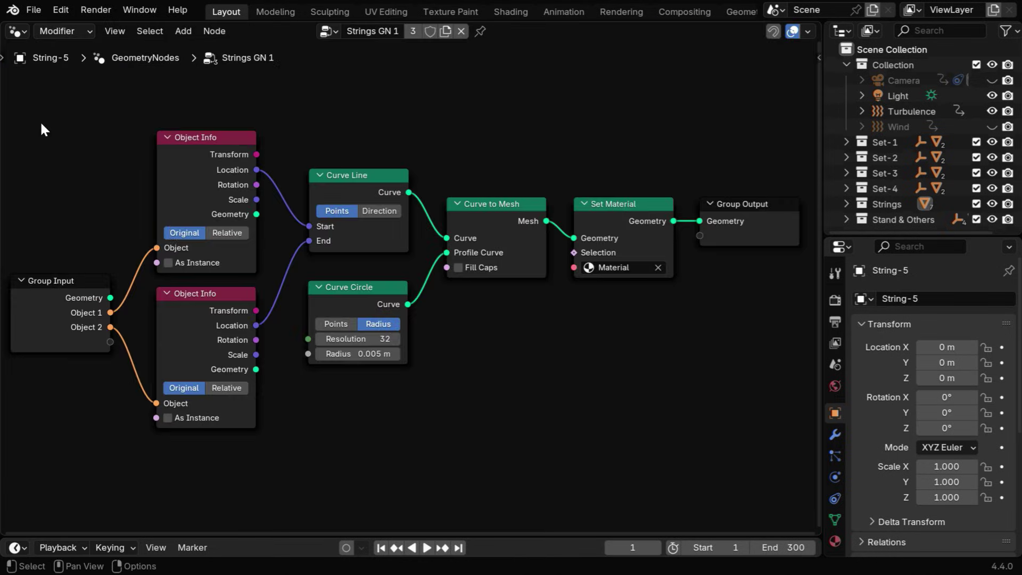